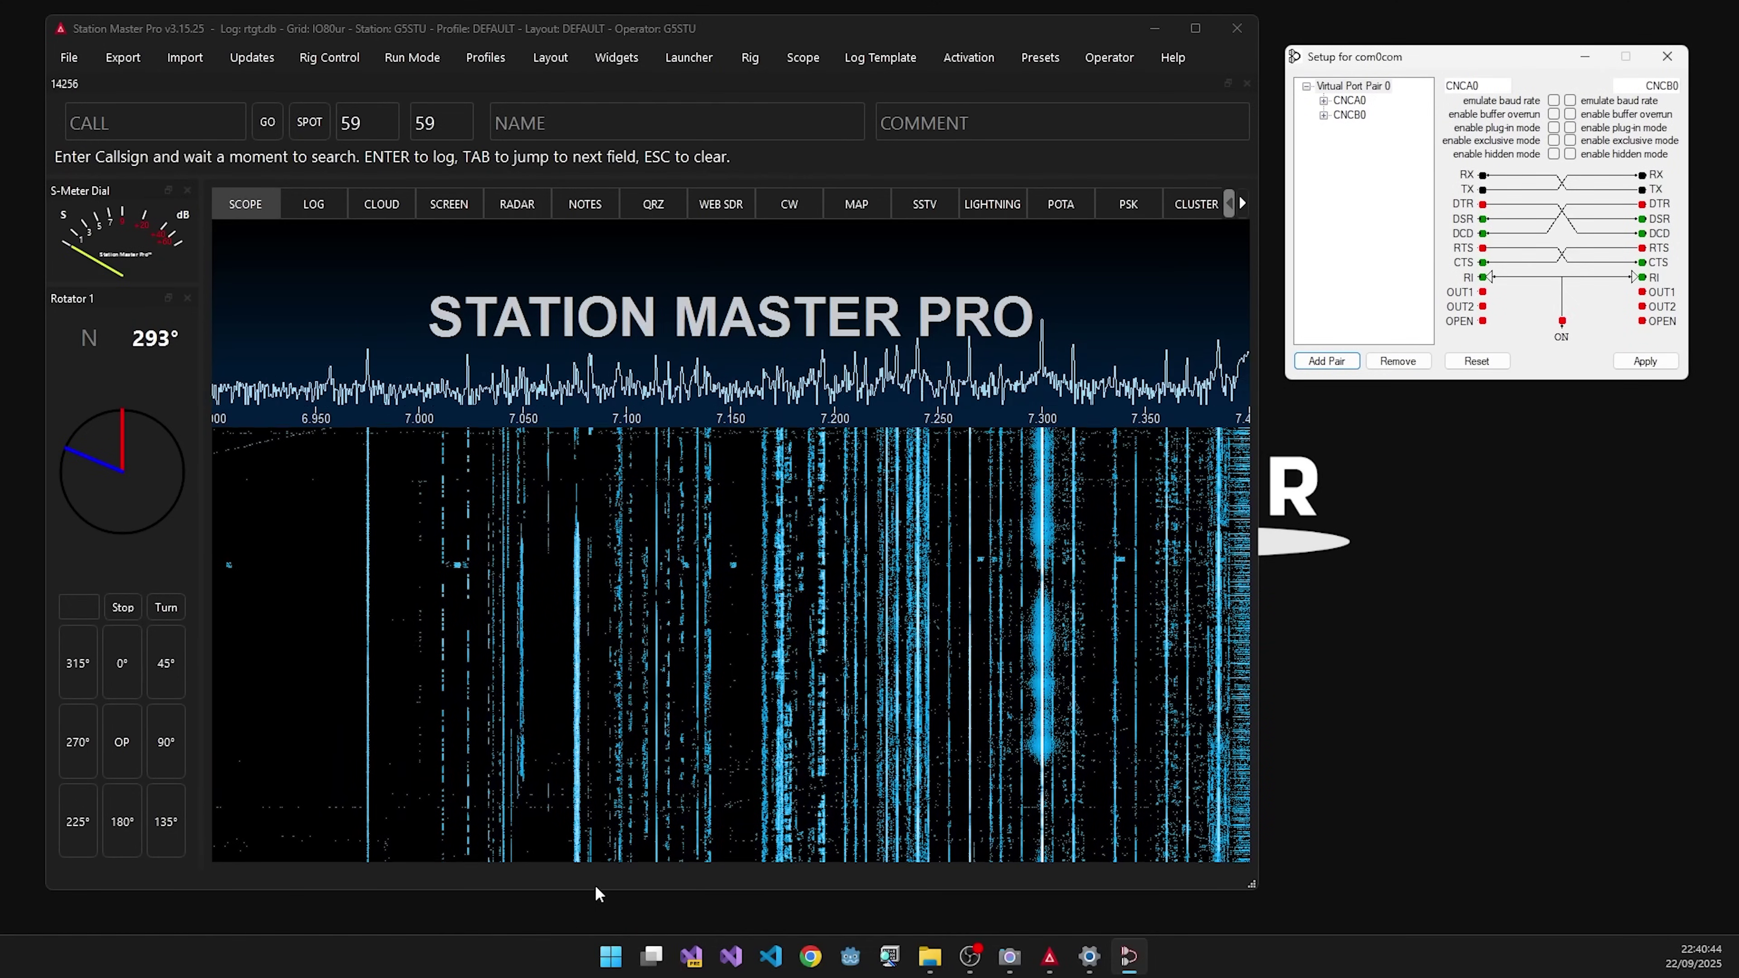
- Open Add or remove programs, filter installed apps by 'com0', and show com0com's actions
left_click(612, 957)
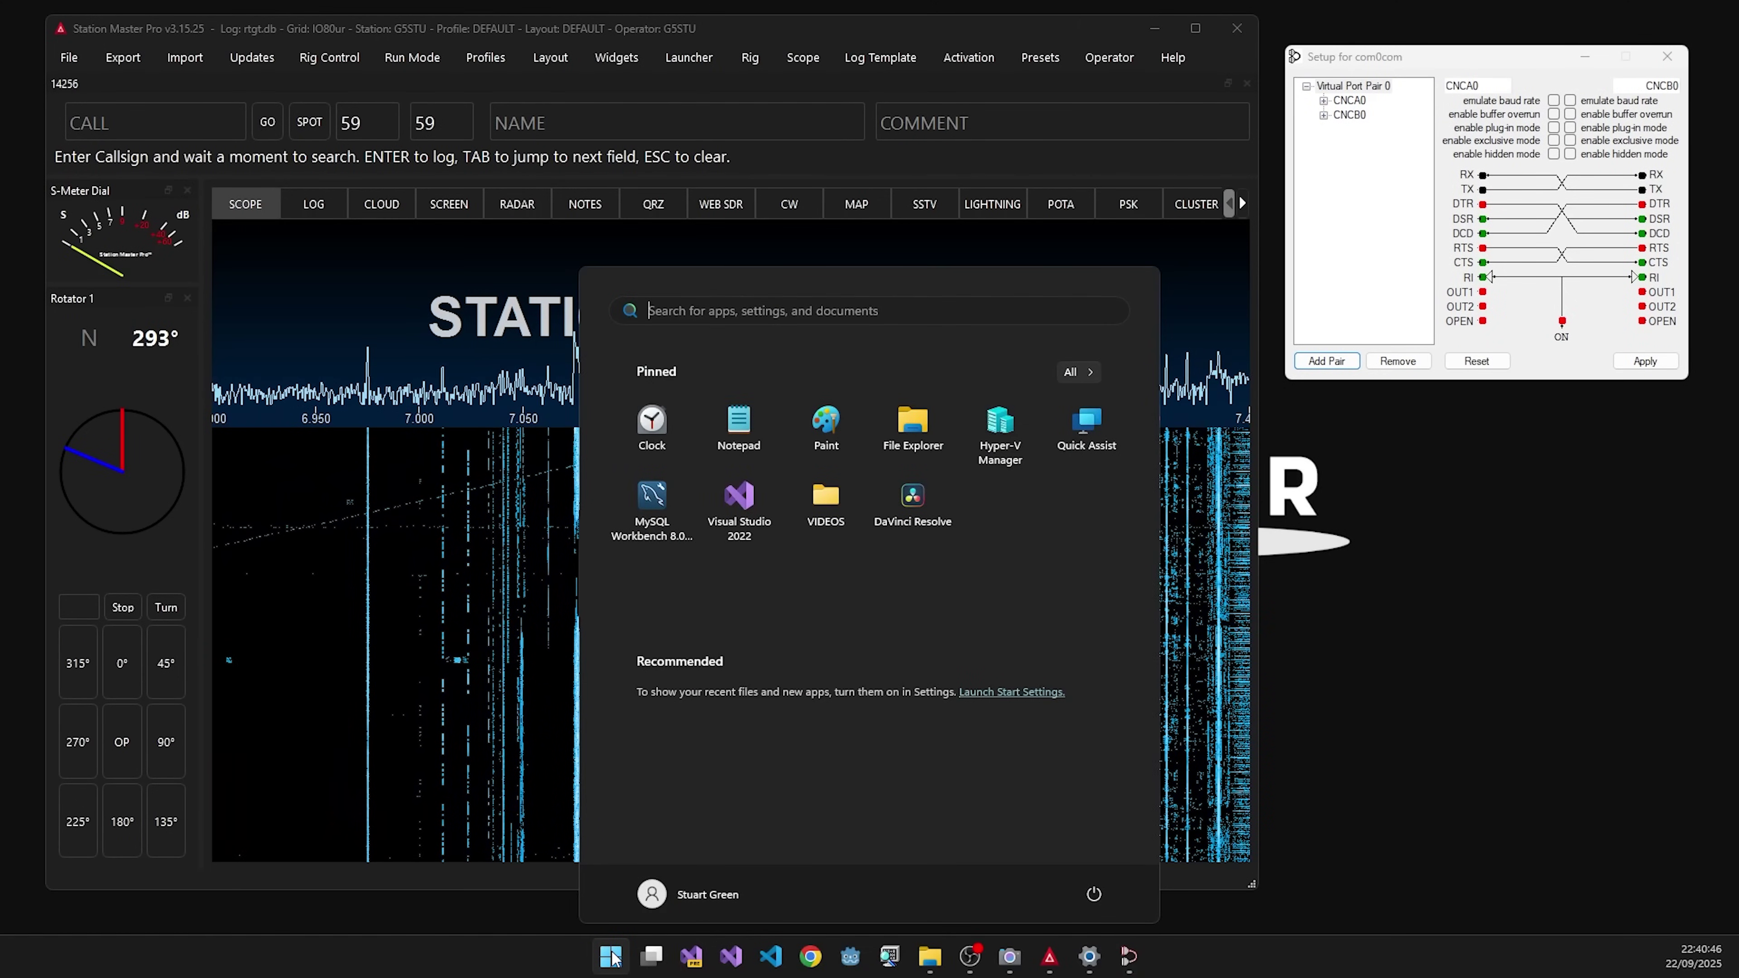
type("add")
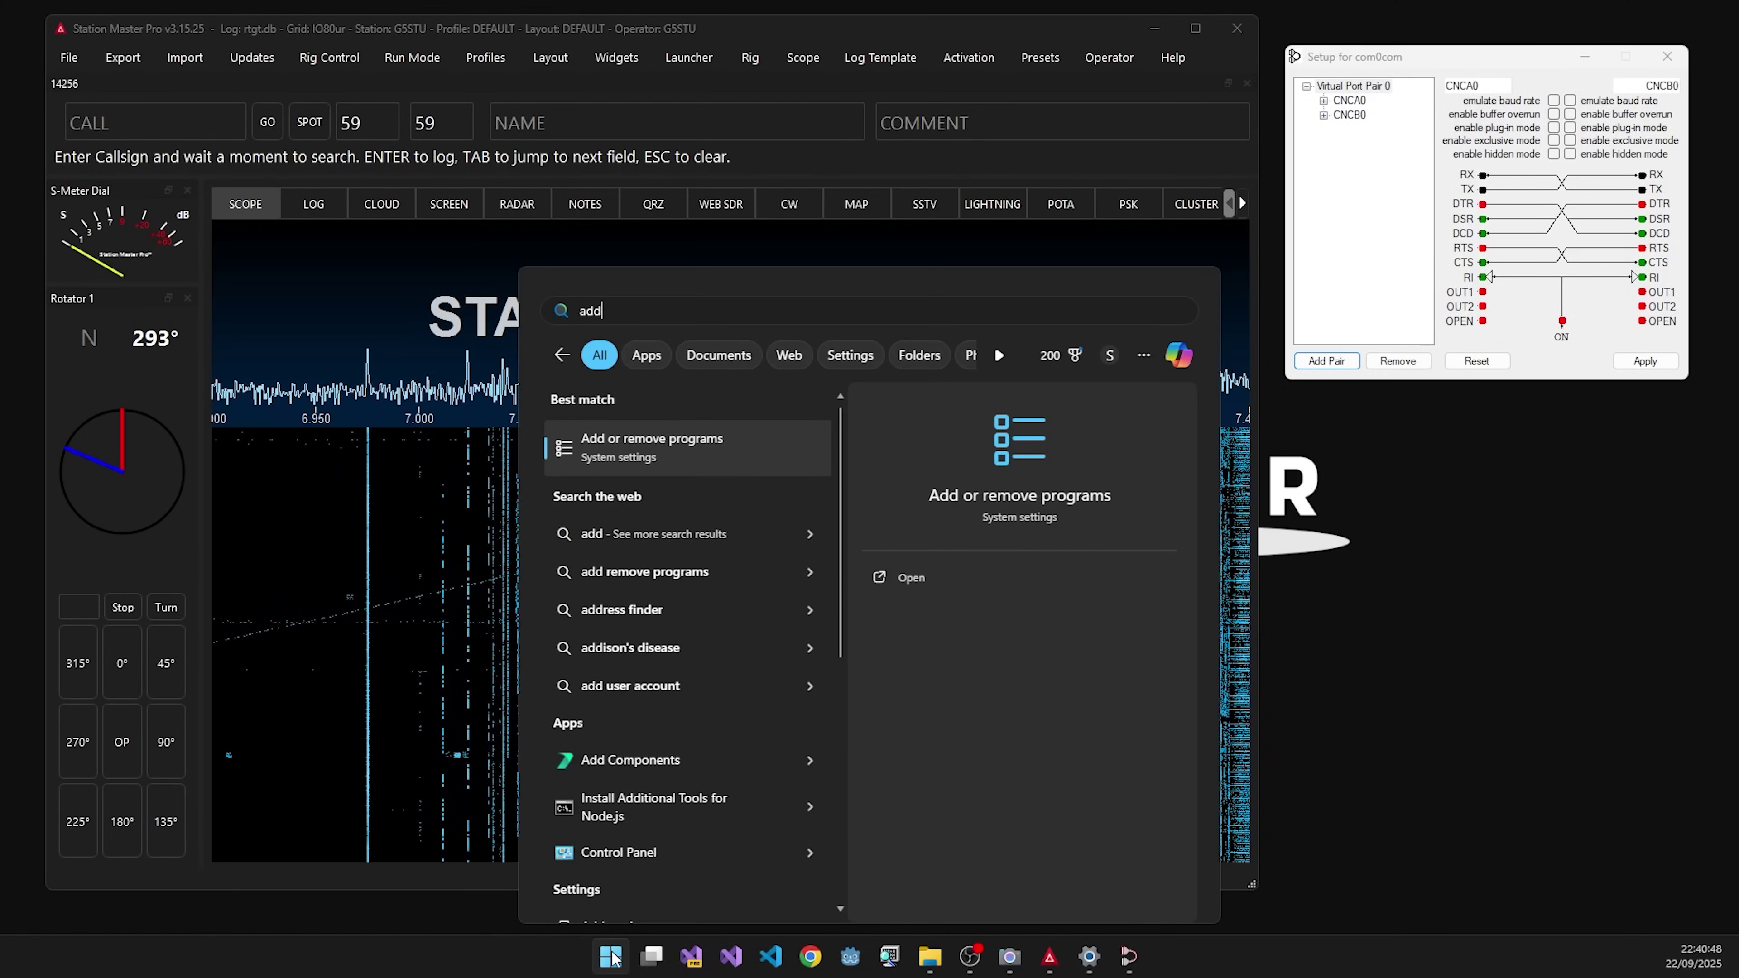
key("Return")
left_click(1090, 292)
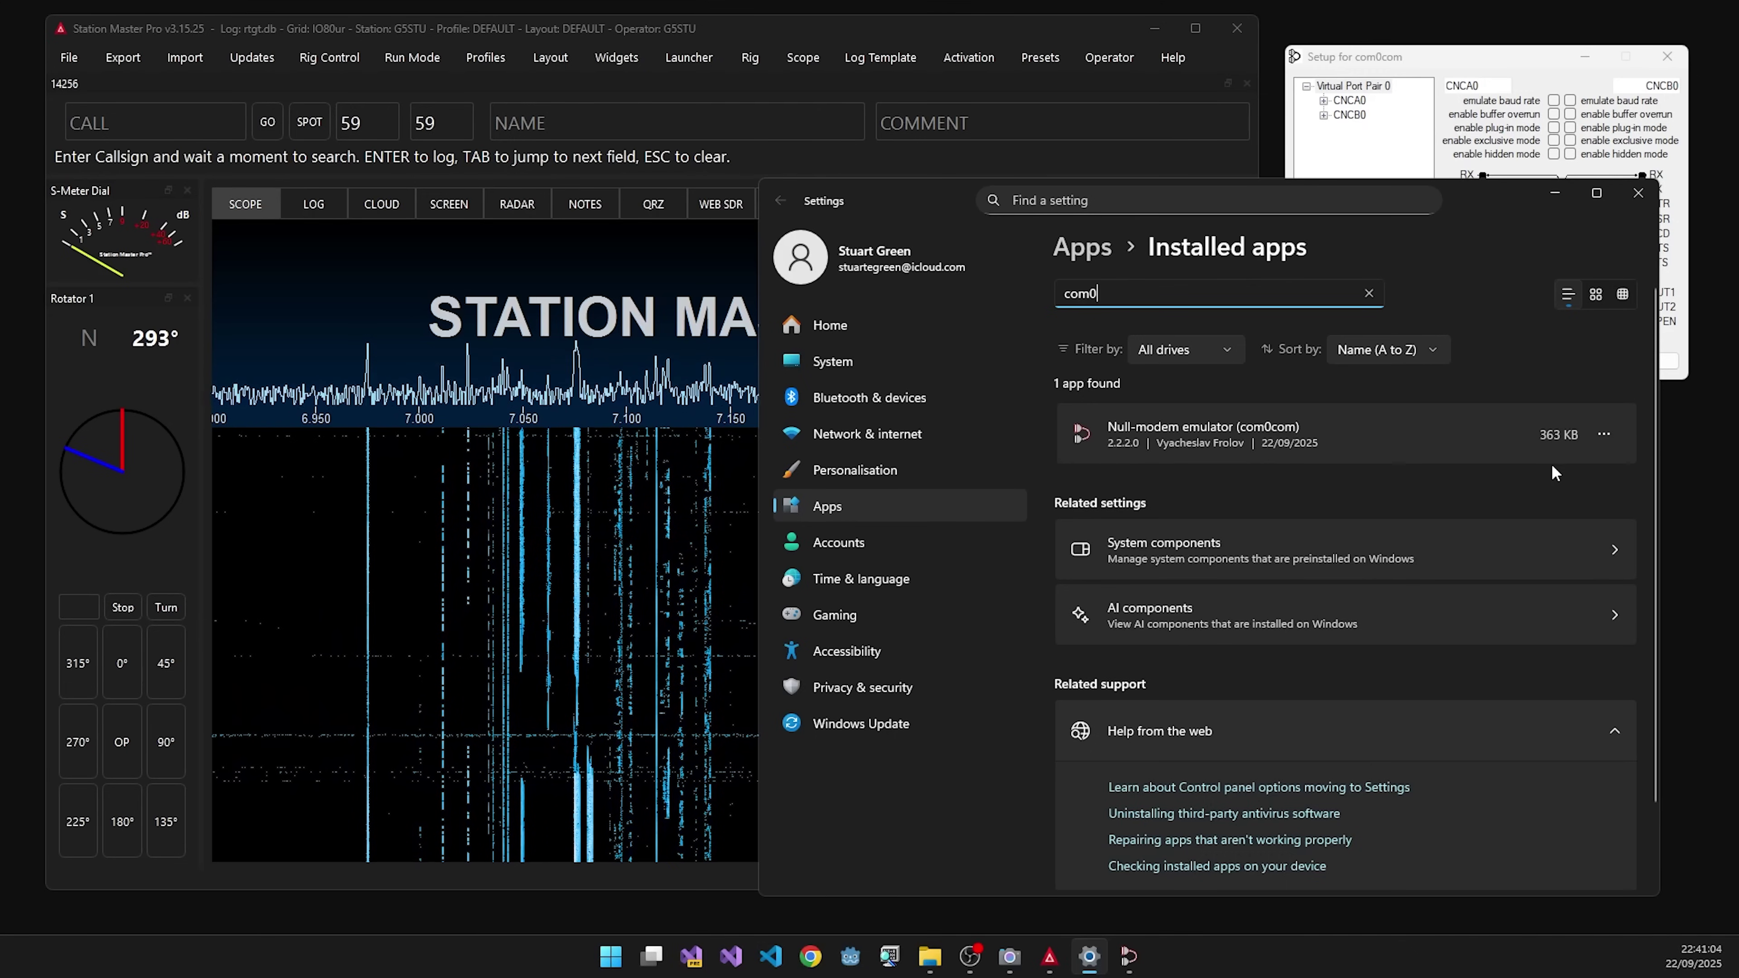
left_click(1602, 435)
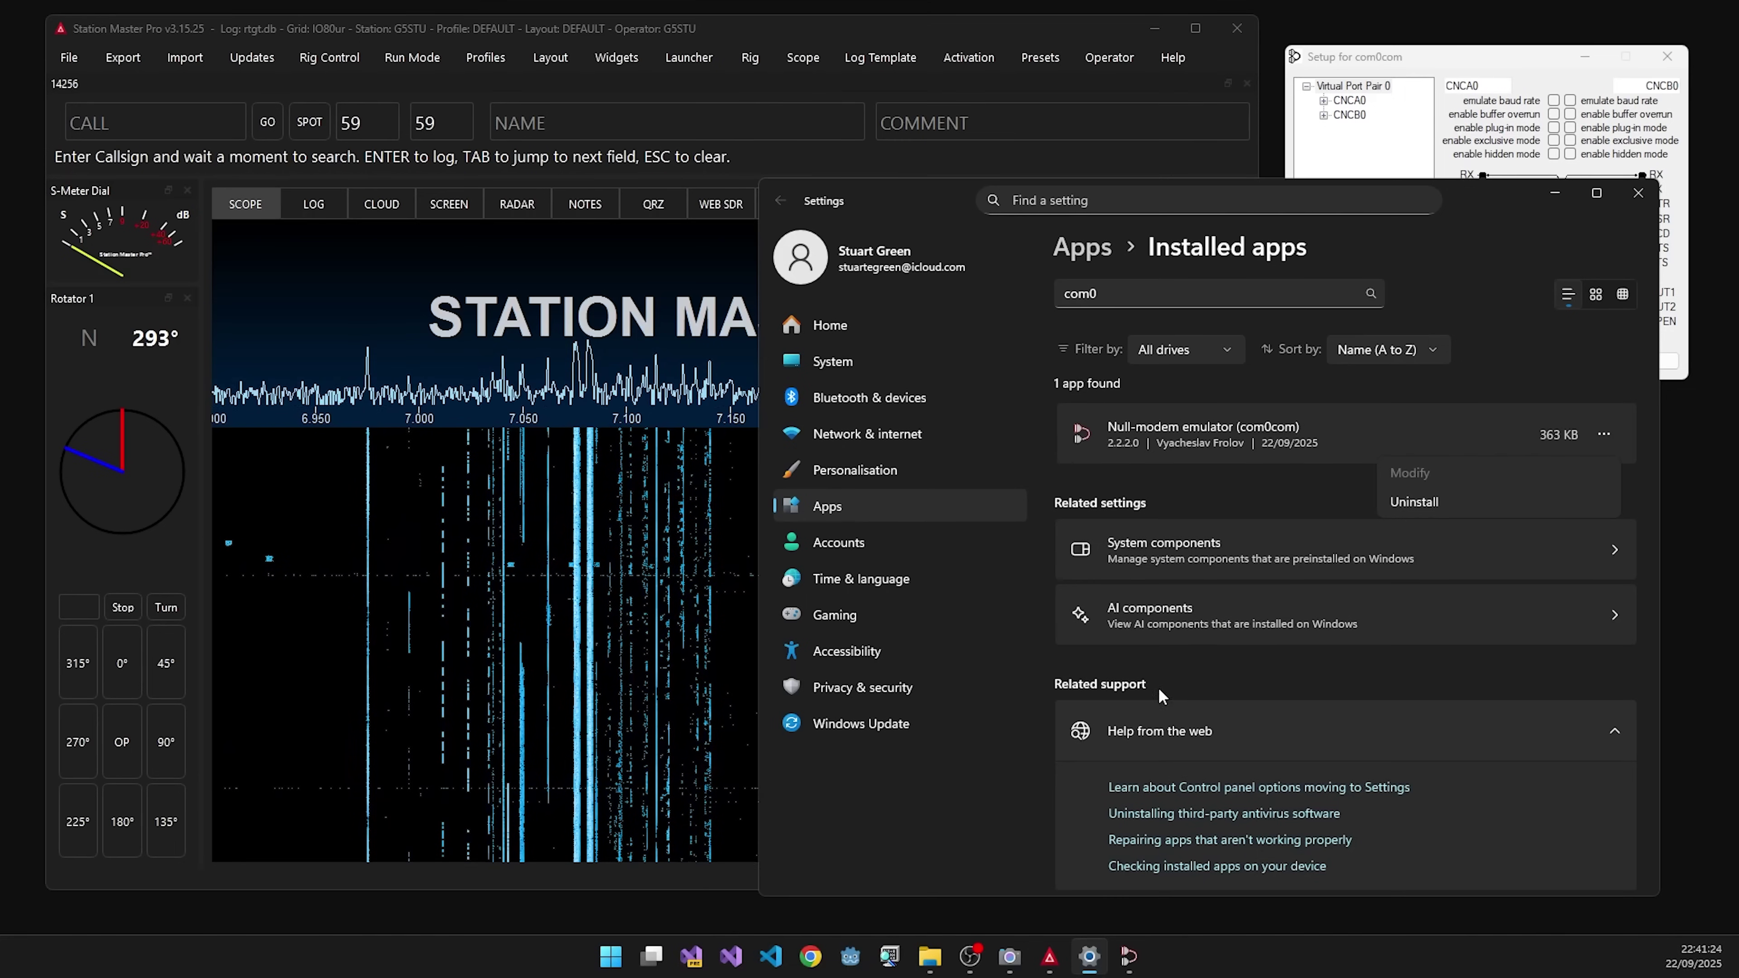
- Close Settings and the com0com Setup window, then search the Start menu for setup
left_click(1638, 193)
mouse_move(1480, 63)
left_mouse_down()
mouse_move(1477, 100)
mouse_move(1477, 70)
left_mouse_up()
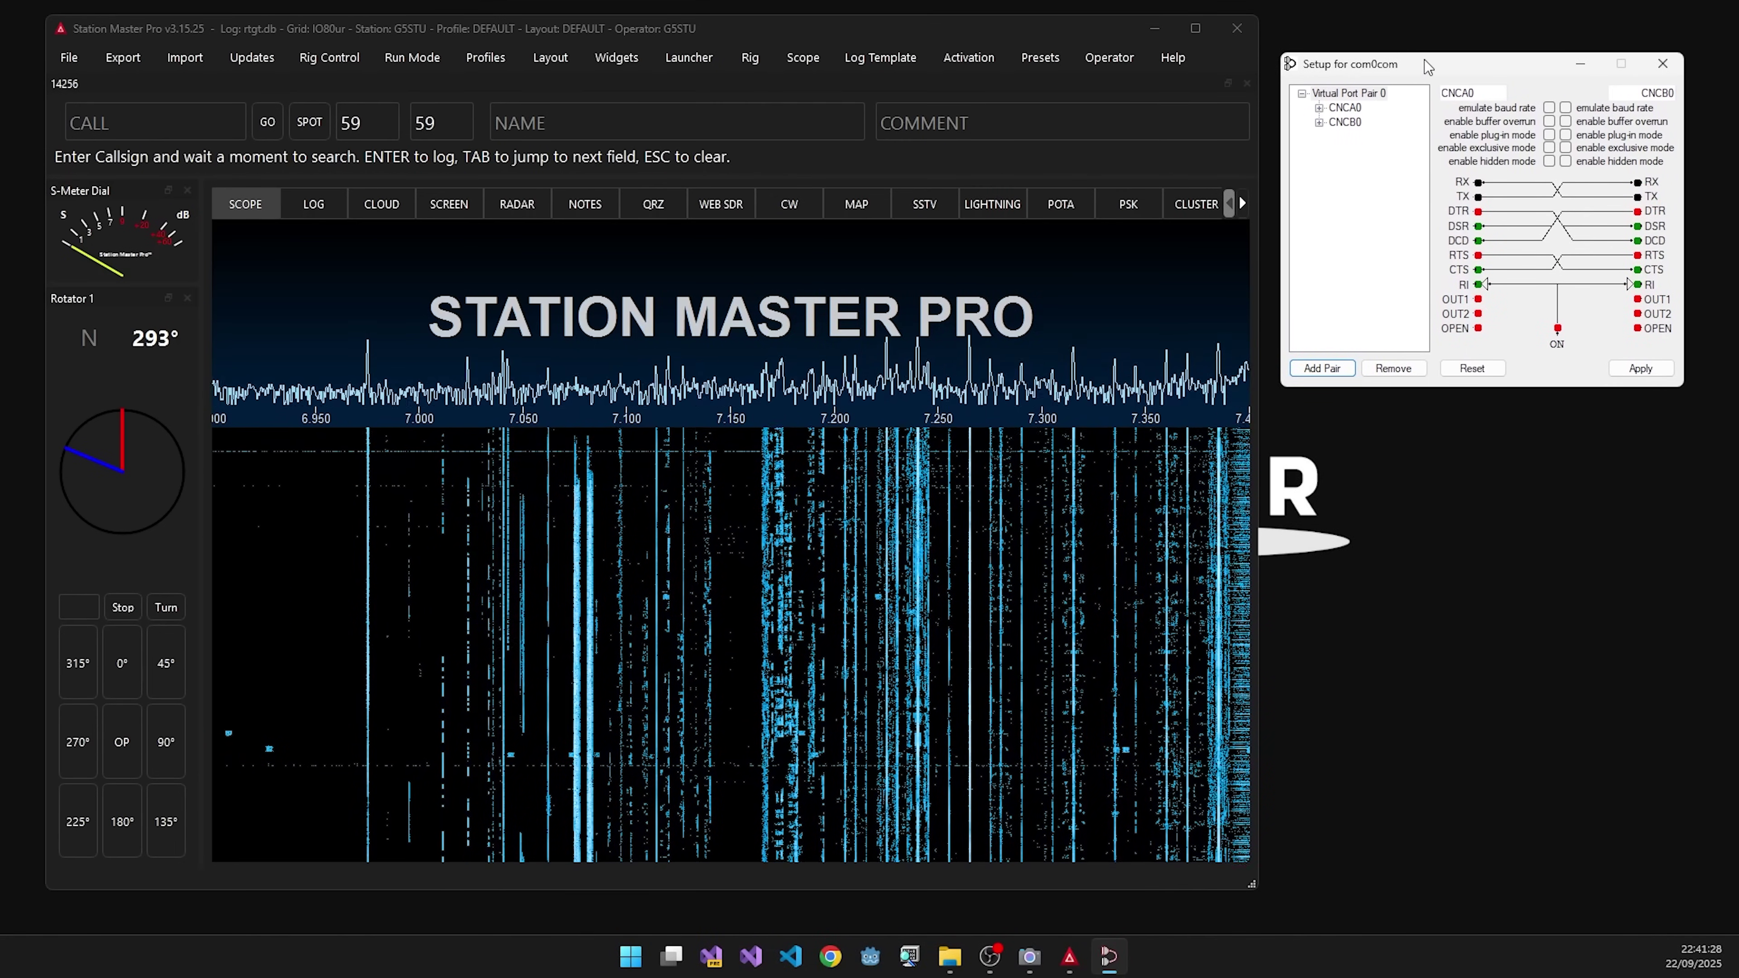
left_click(1664, 69)
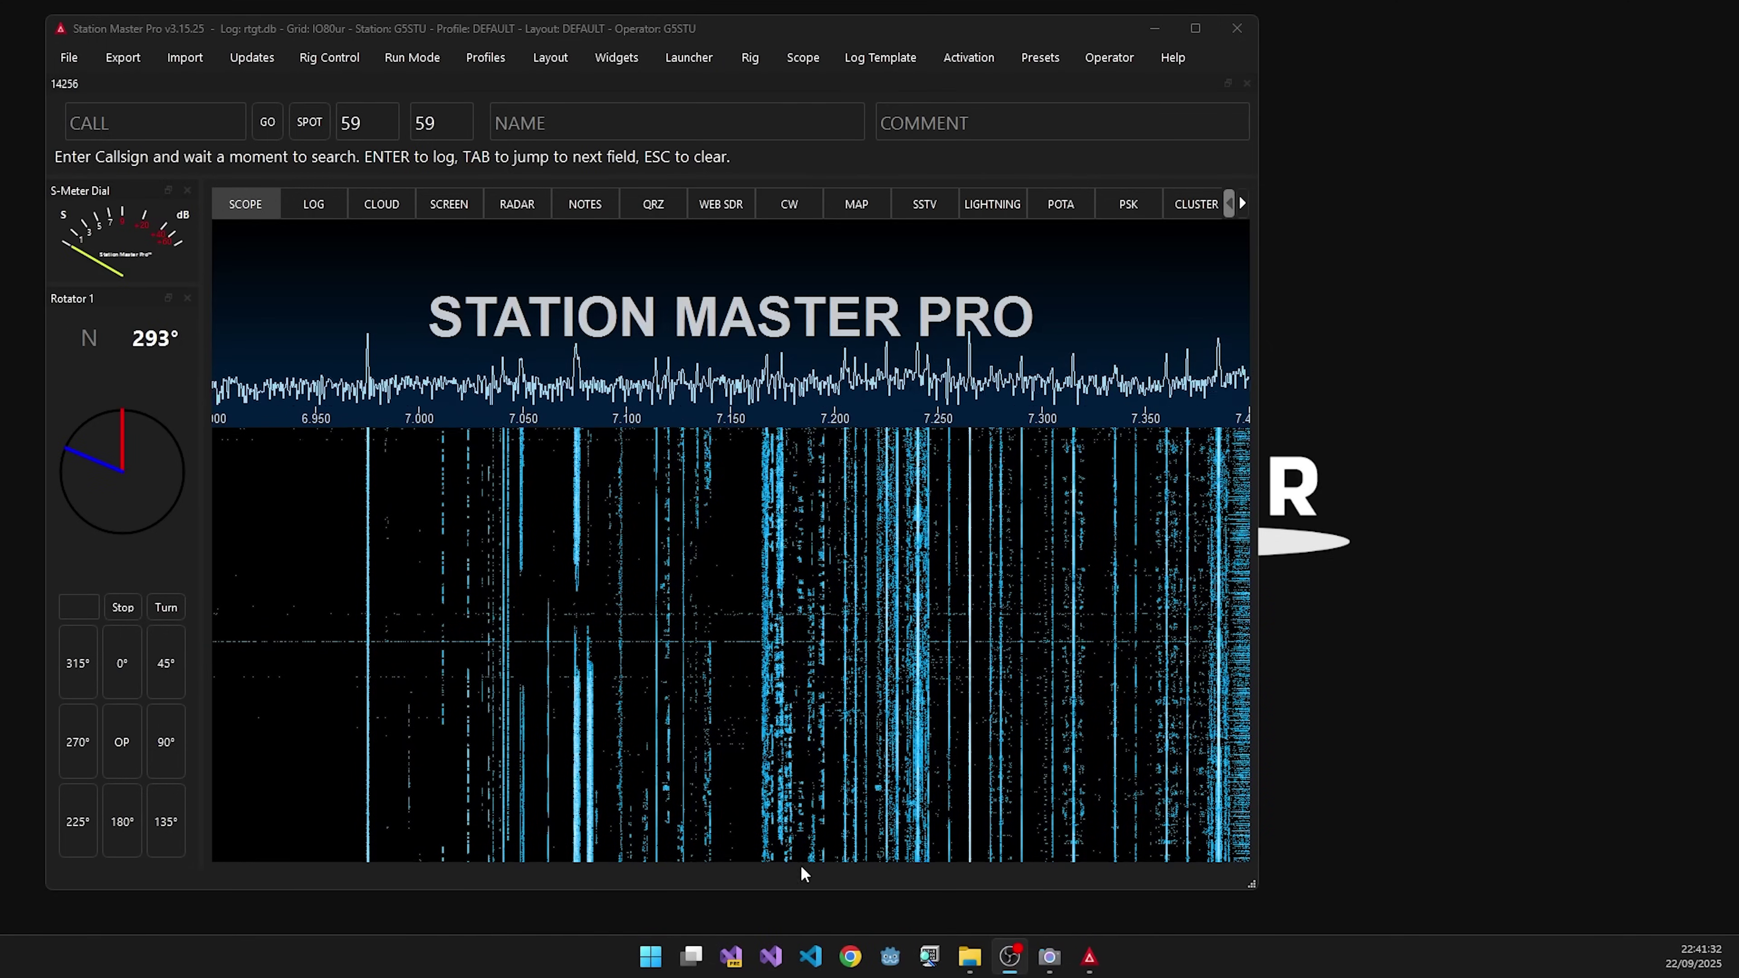
left_click(650, 956)
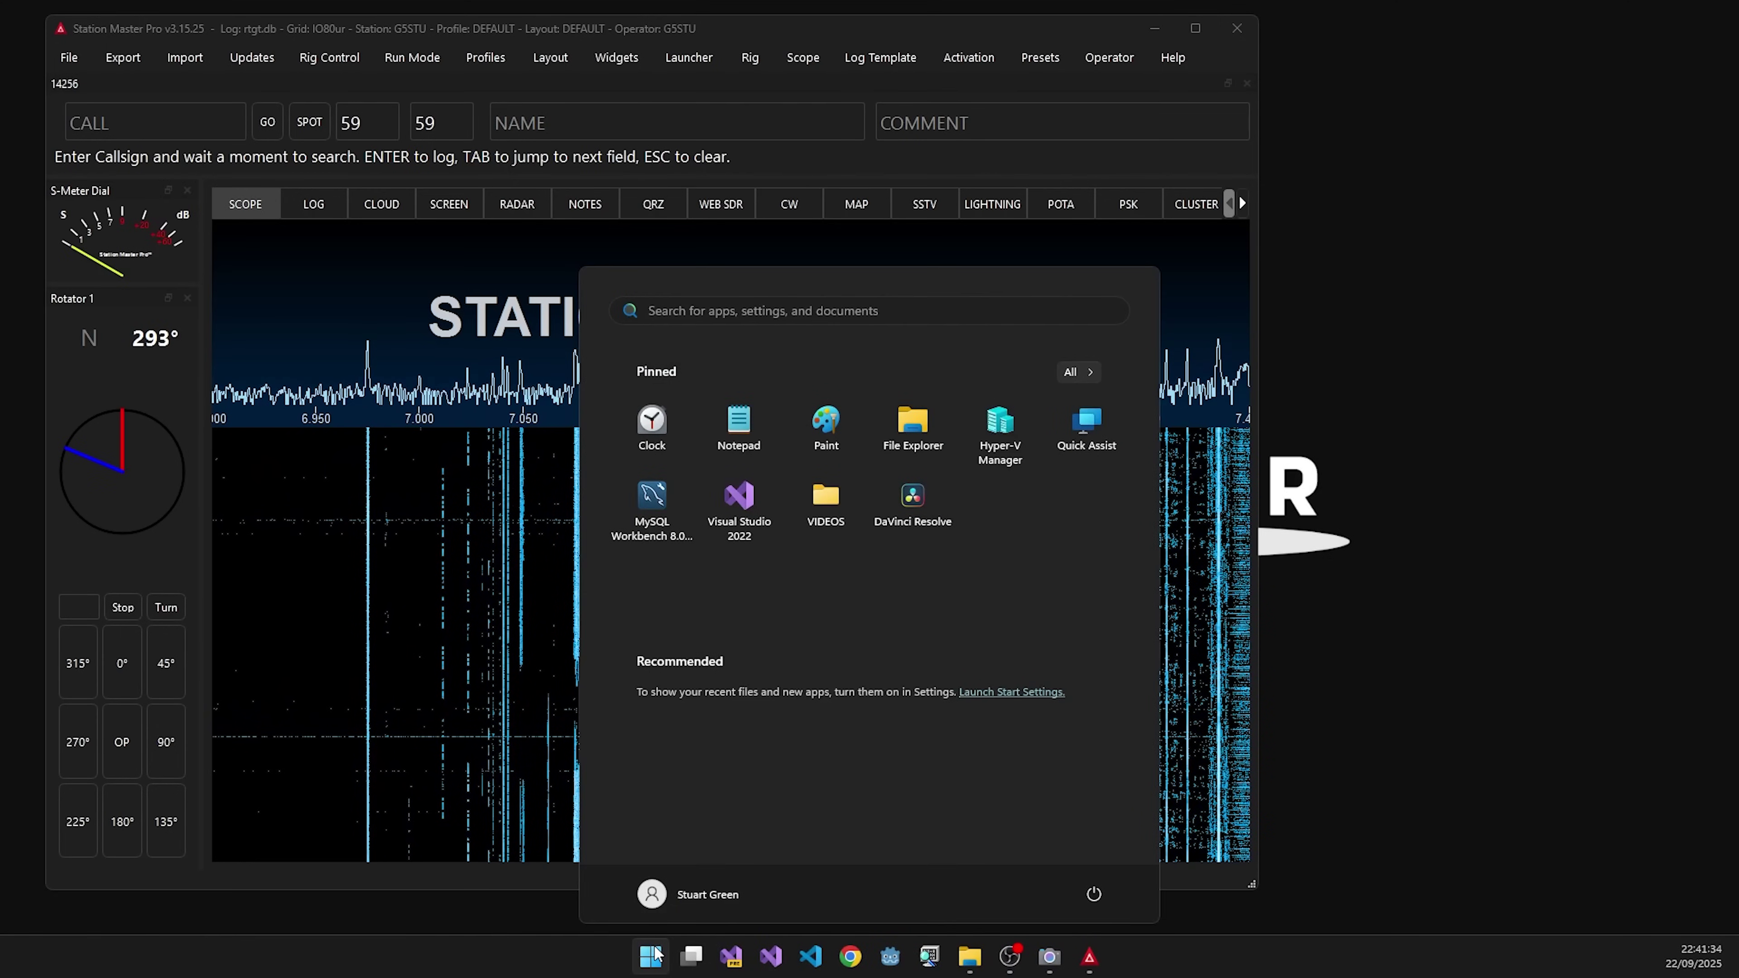
type("settingsup")
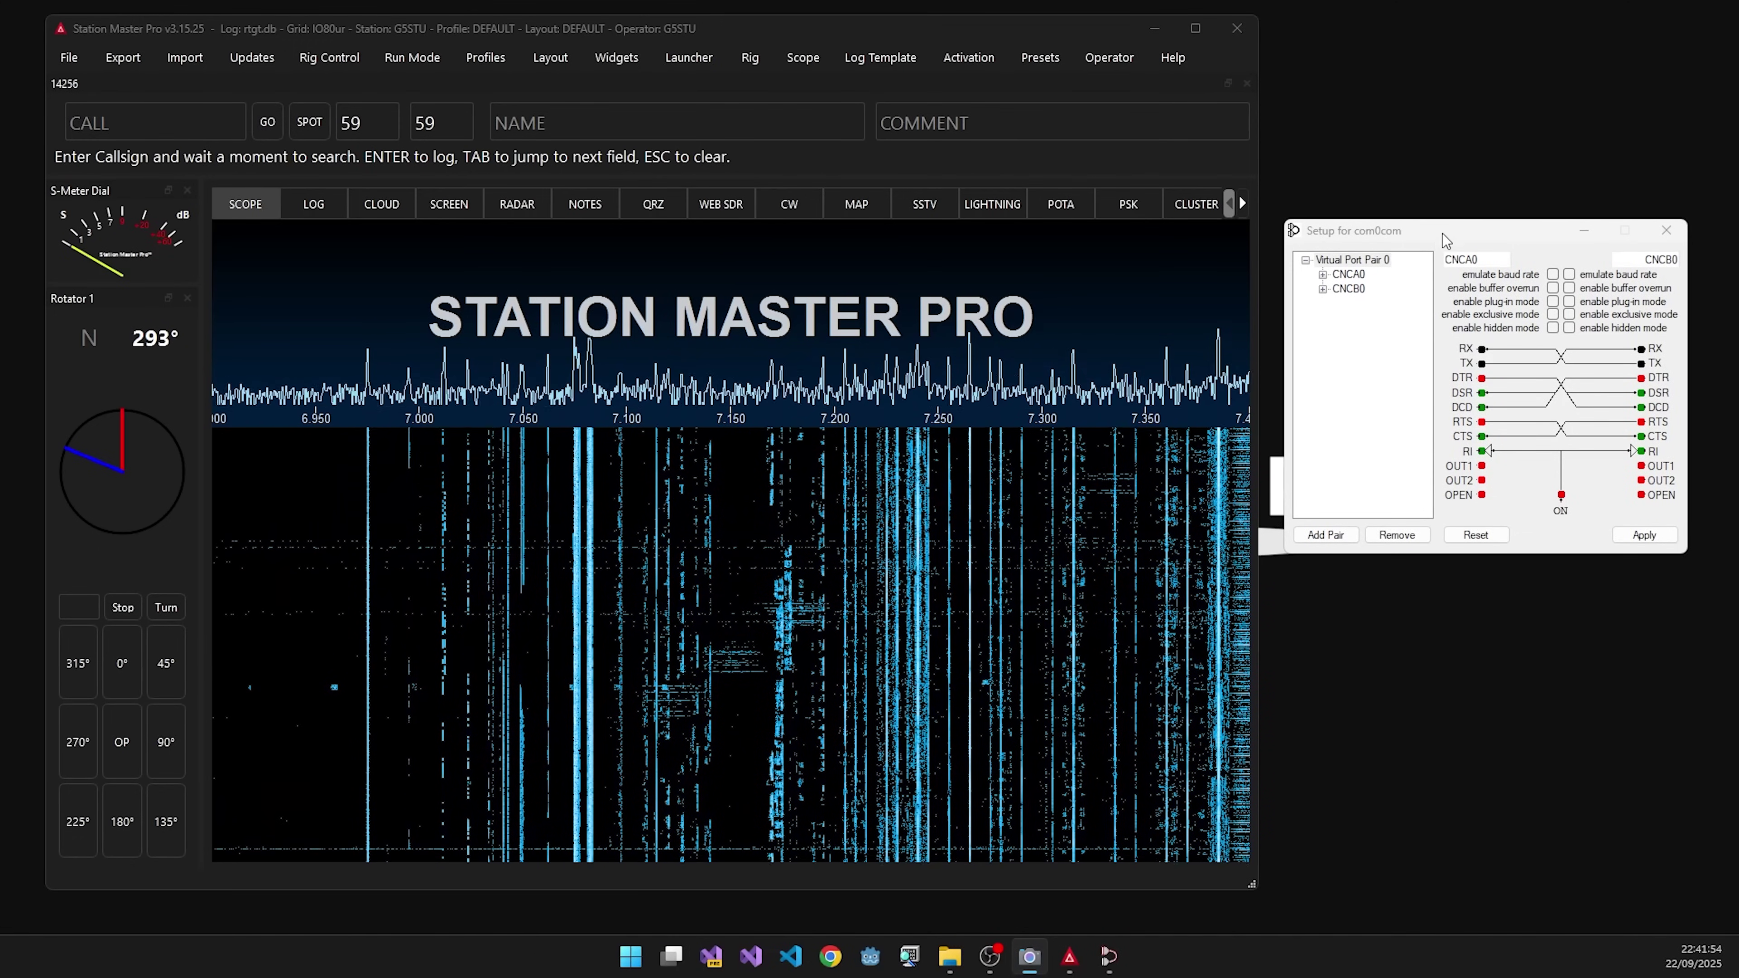
- Minimise Station Master Pro and rename Virtual Port Pair 0's CNCA0 port to COM5
left_click_drag(1444, 236, 776, 316)
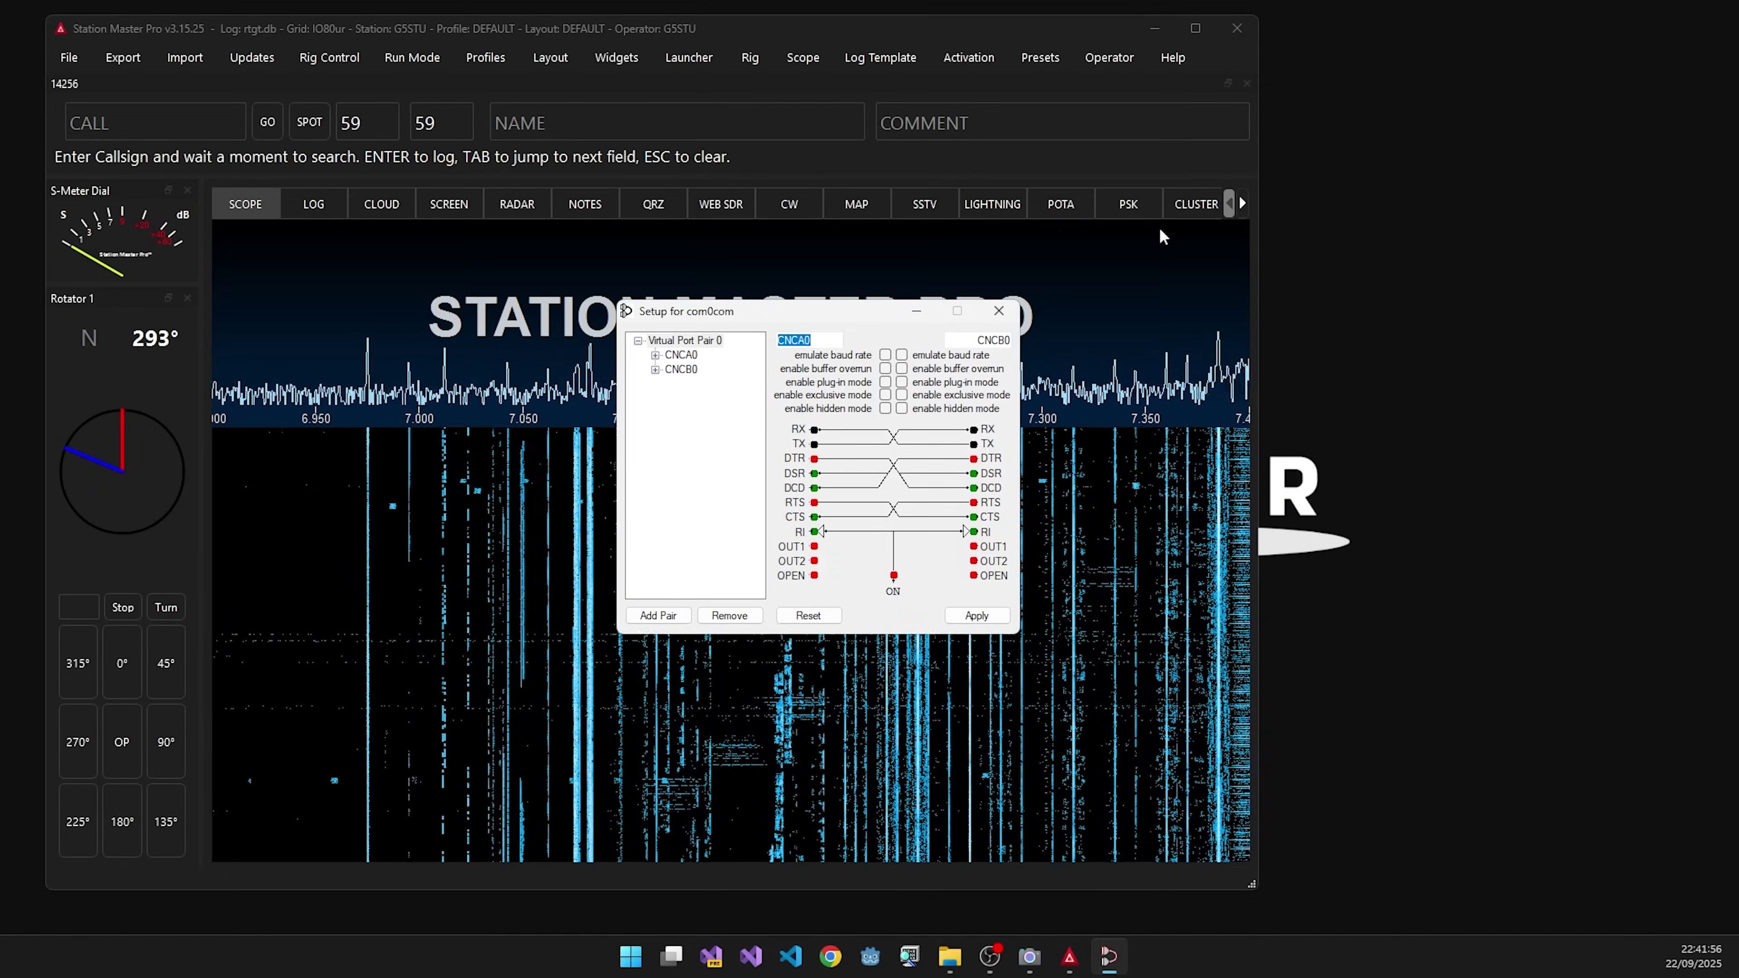
left_click(1154, 28)
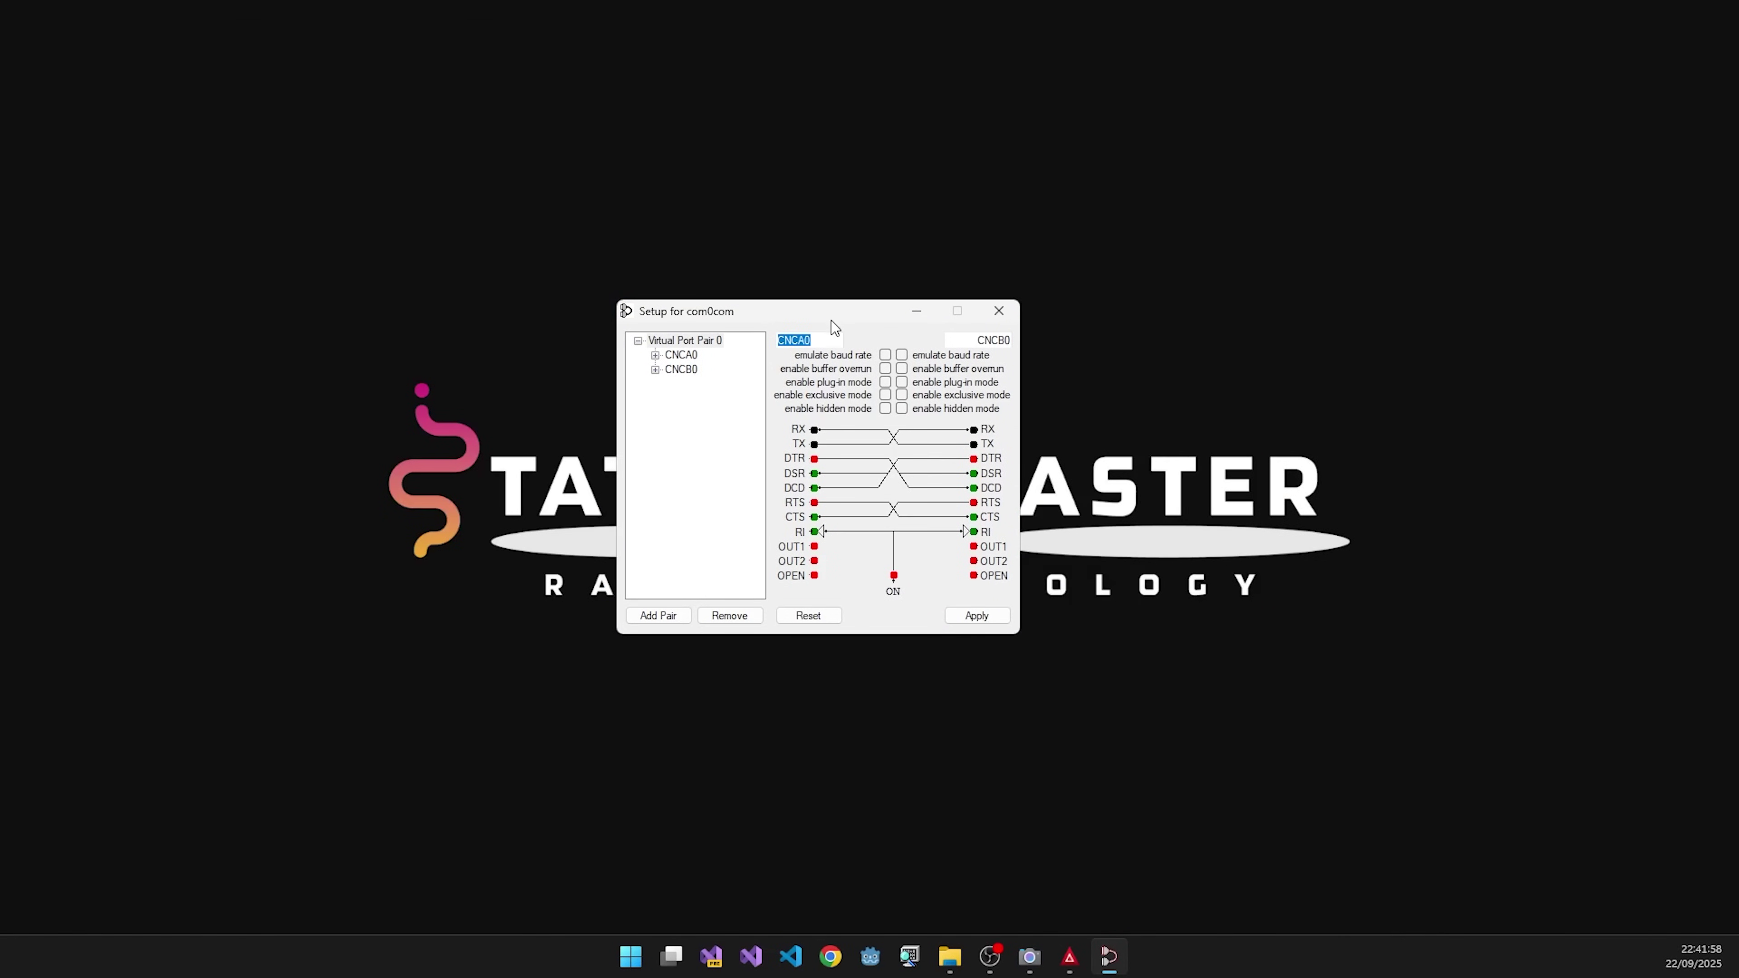
left_click_drag(830, 320, 855, 359)
left_click(669, 401)
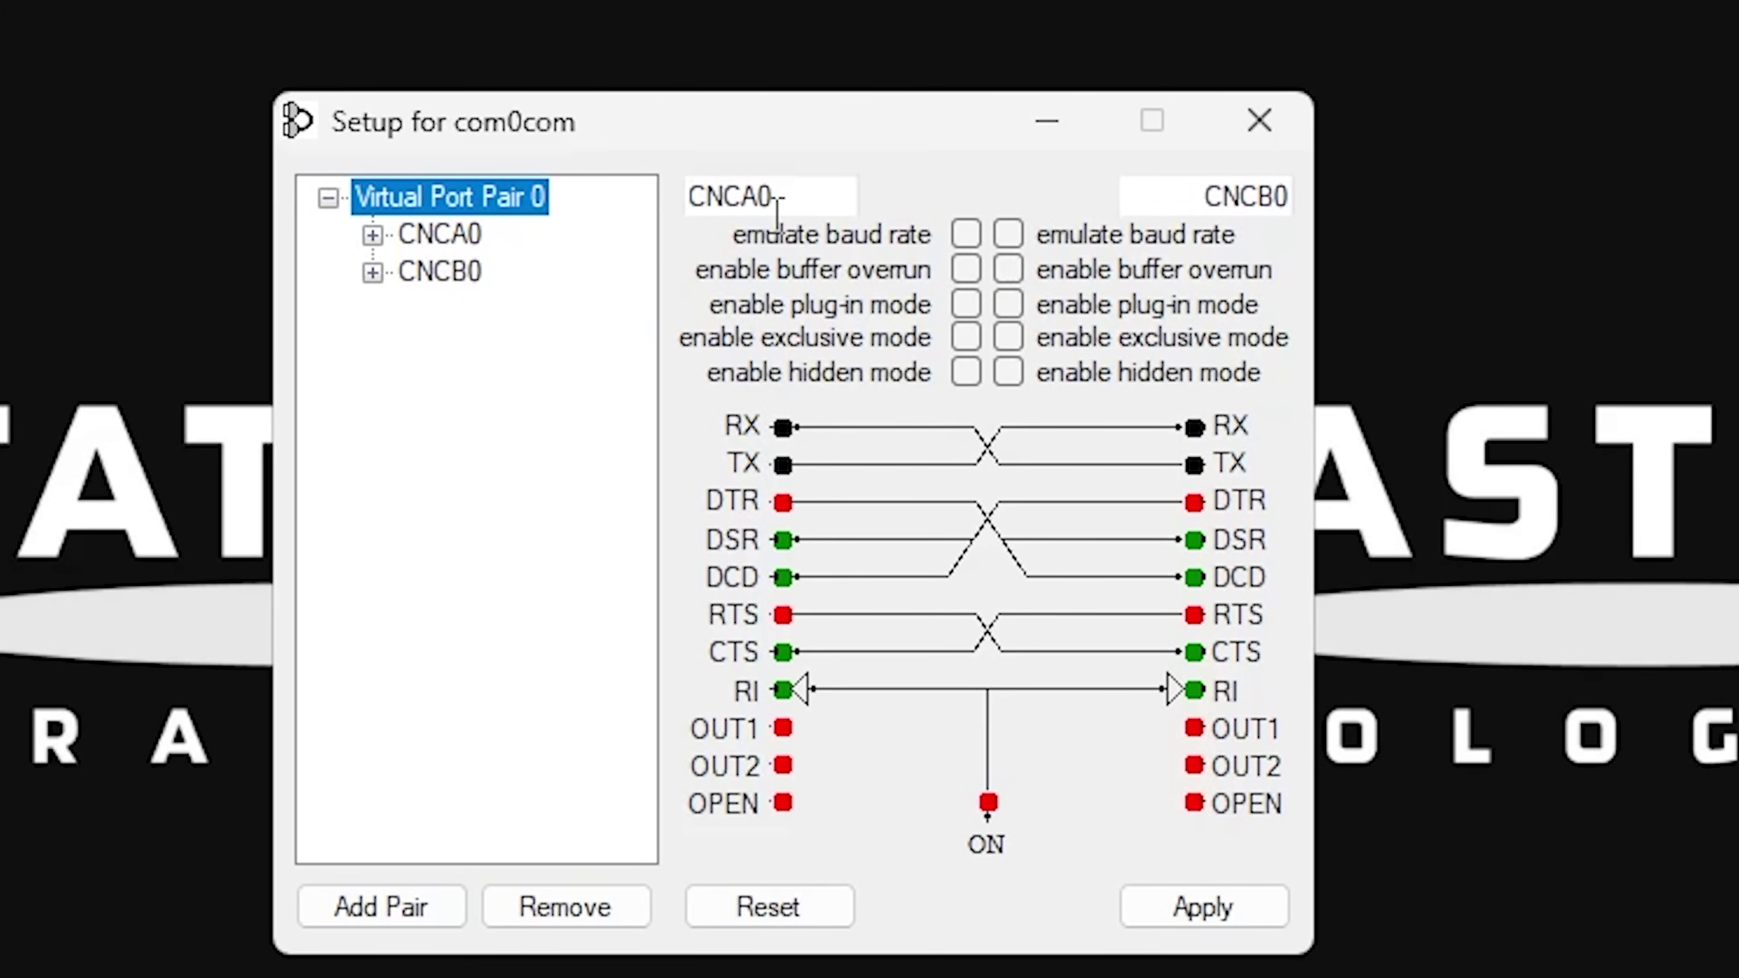
left_click_drag(793, 197, 688, 213)
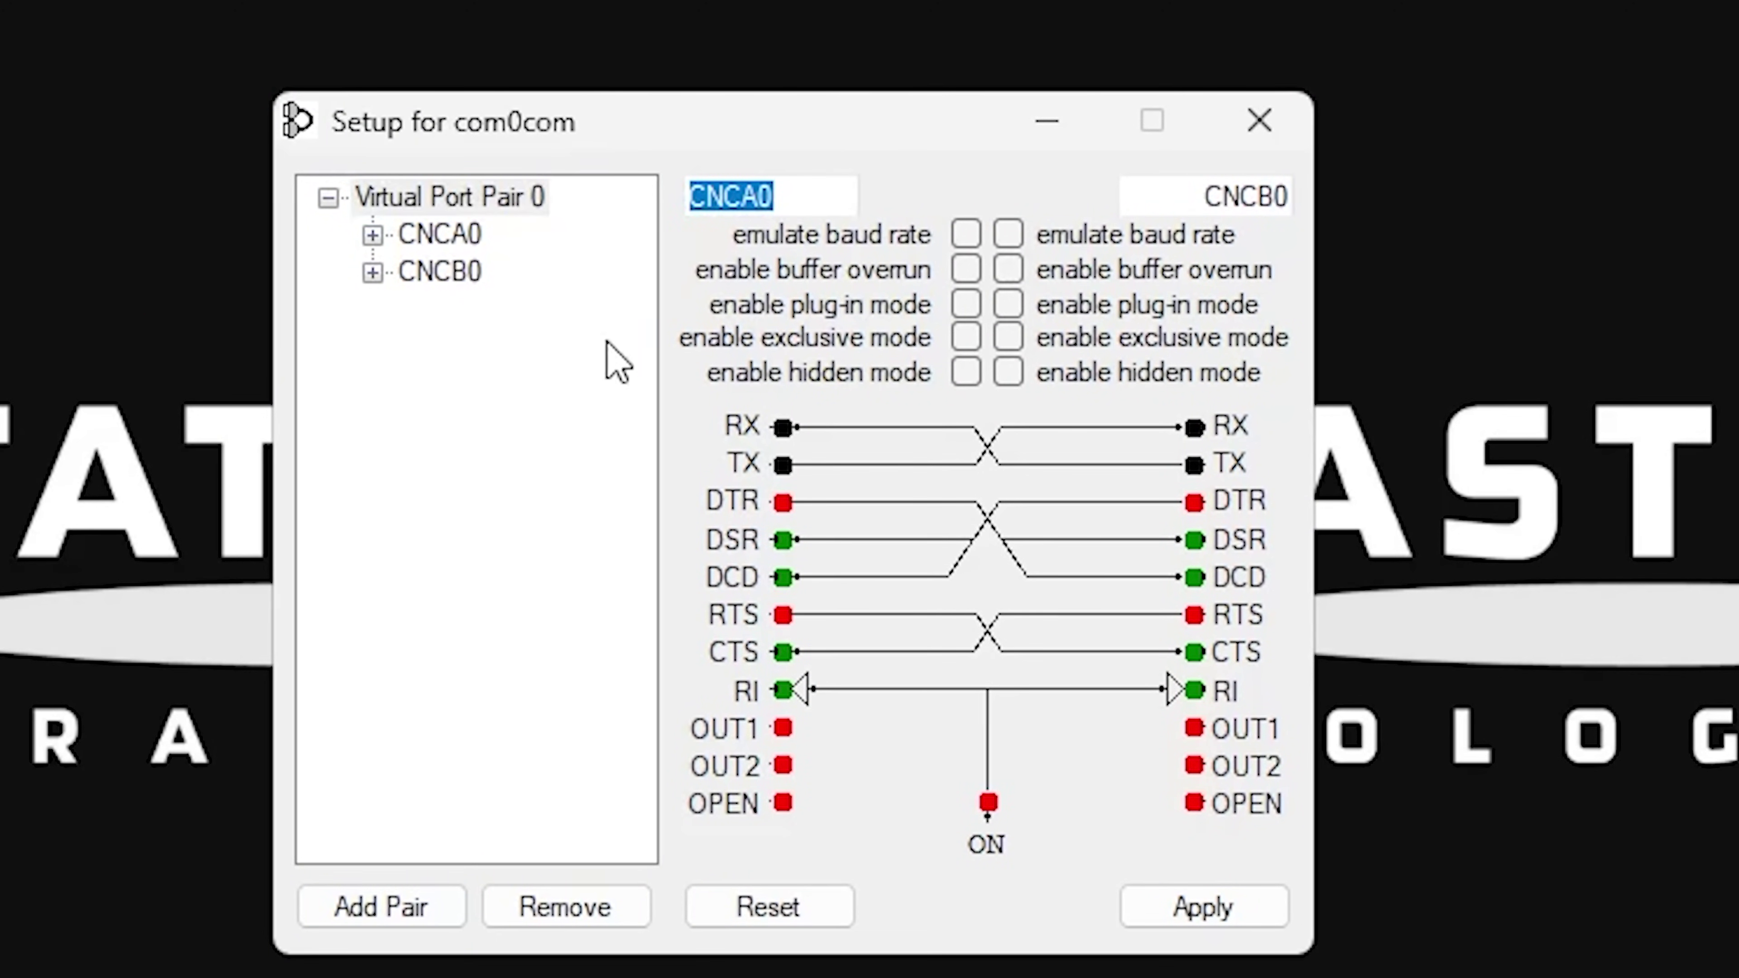
type("COM5")
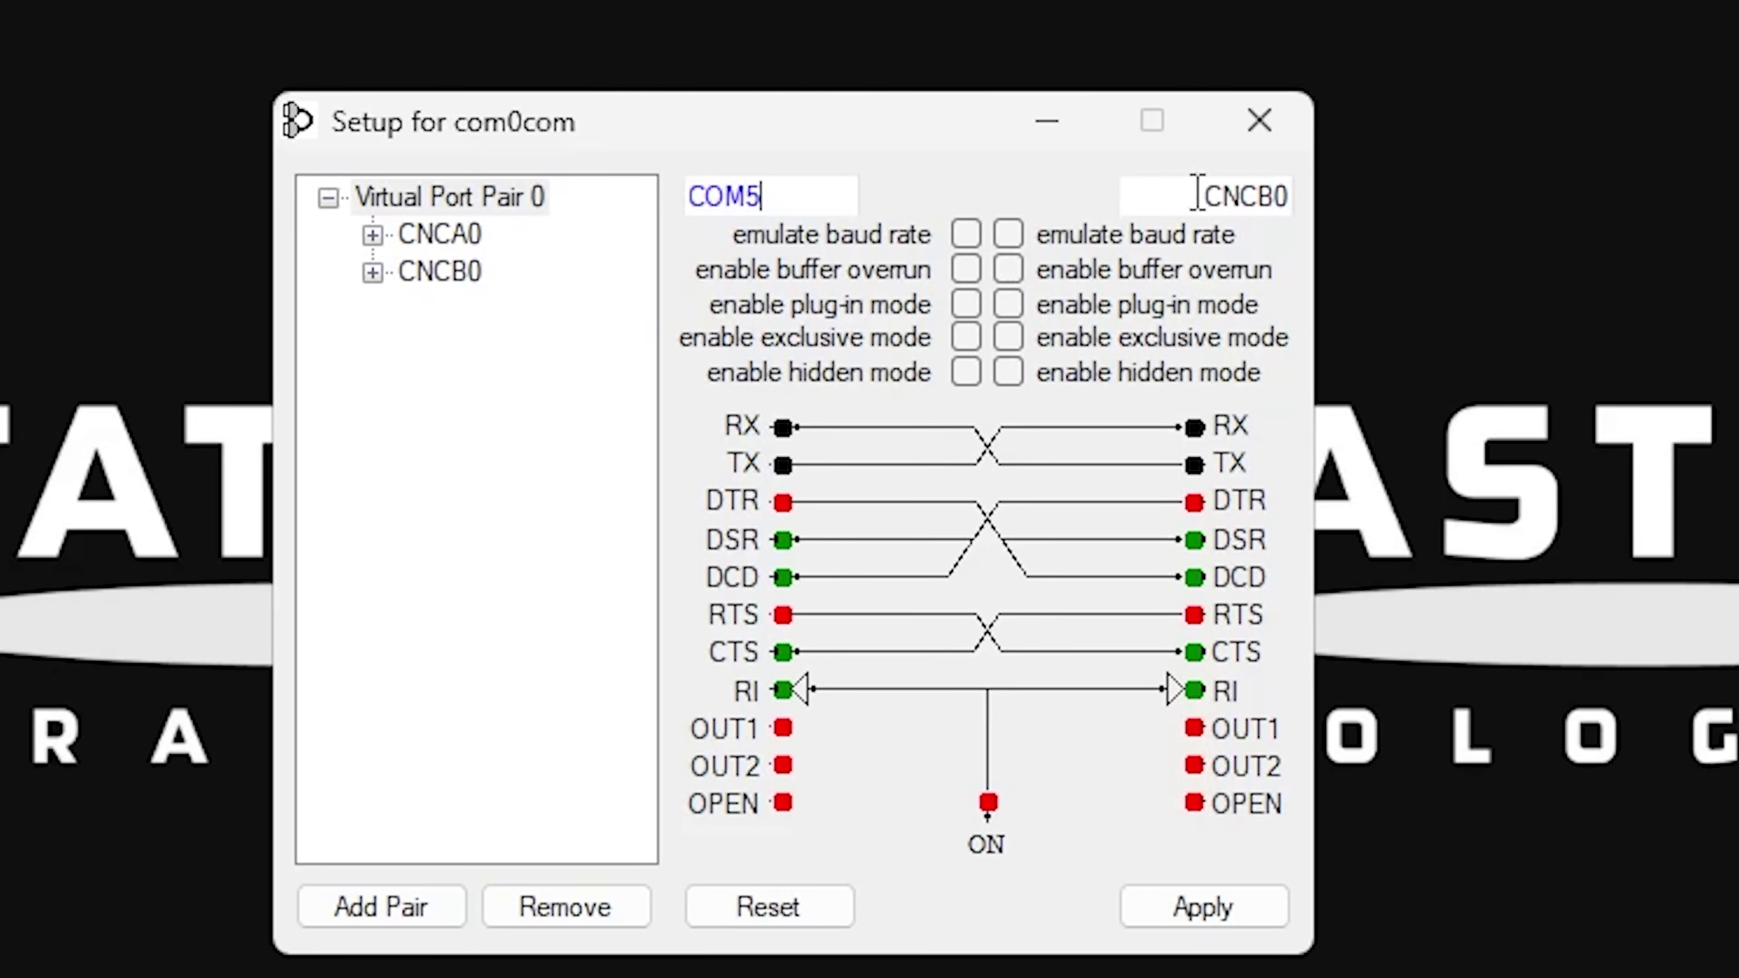
left_click_drag(1198, 196, 1366, 198)
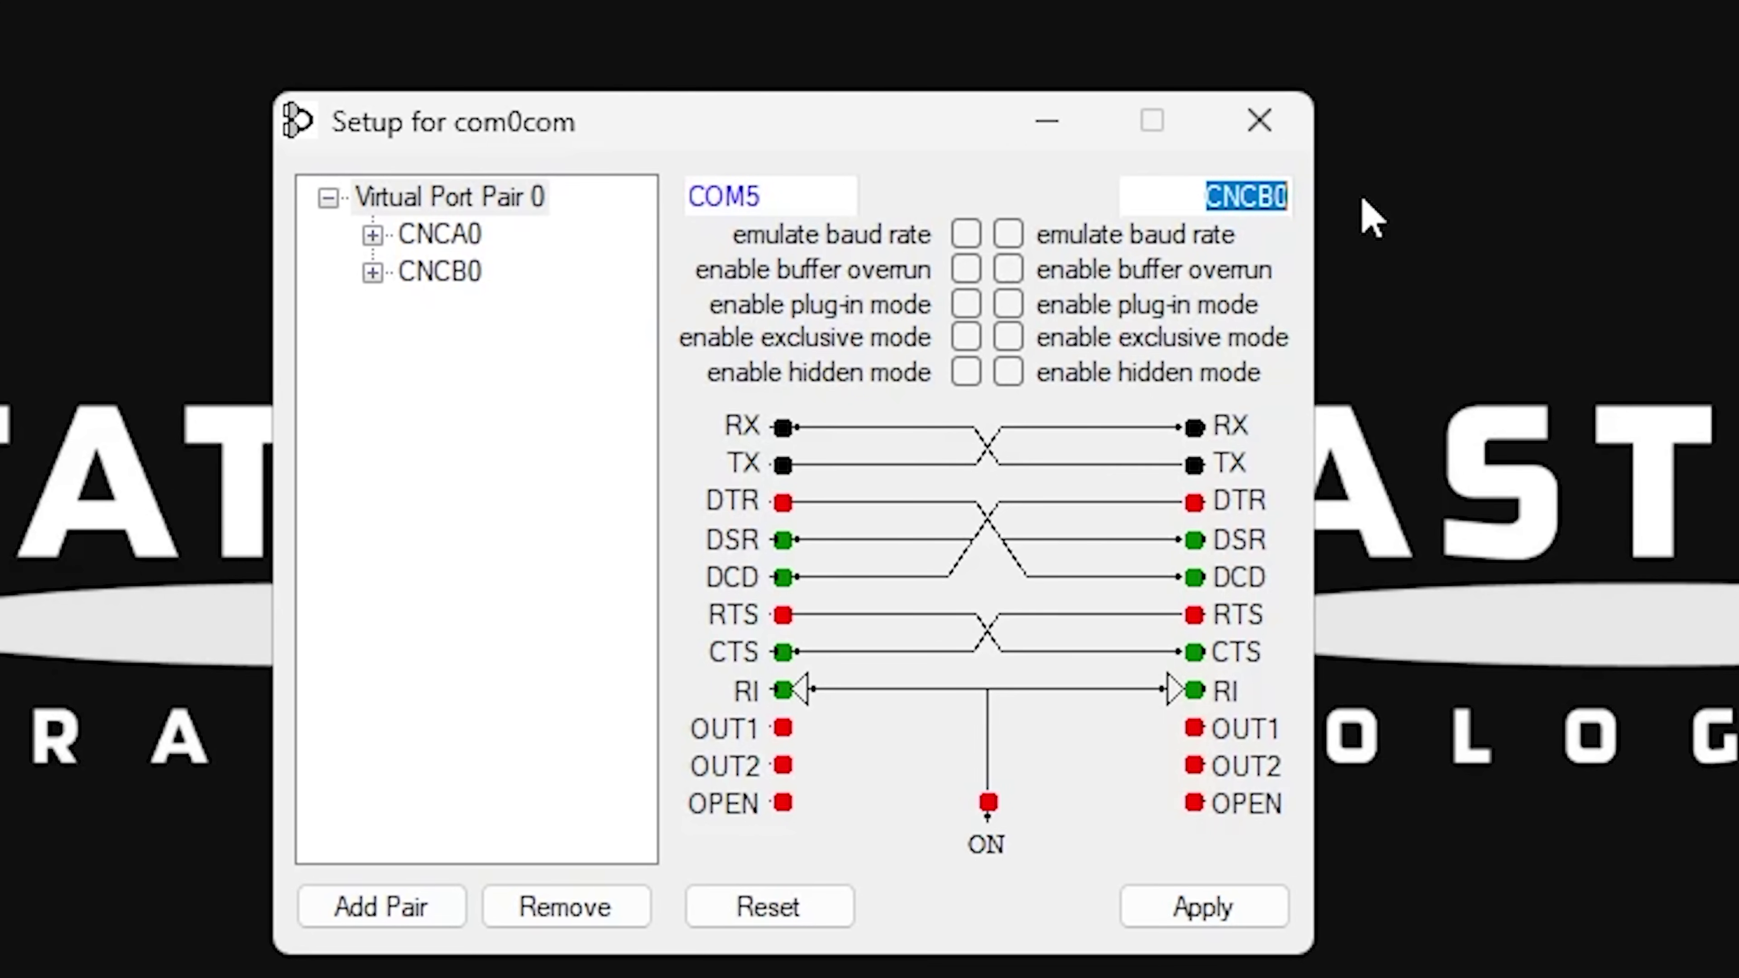
- Clear the CNCB0 port name so the second port can become COM6
key("BackSpace")
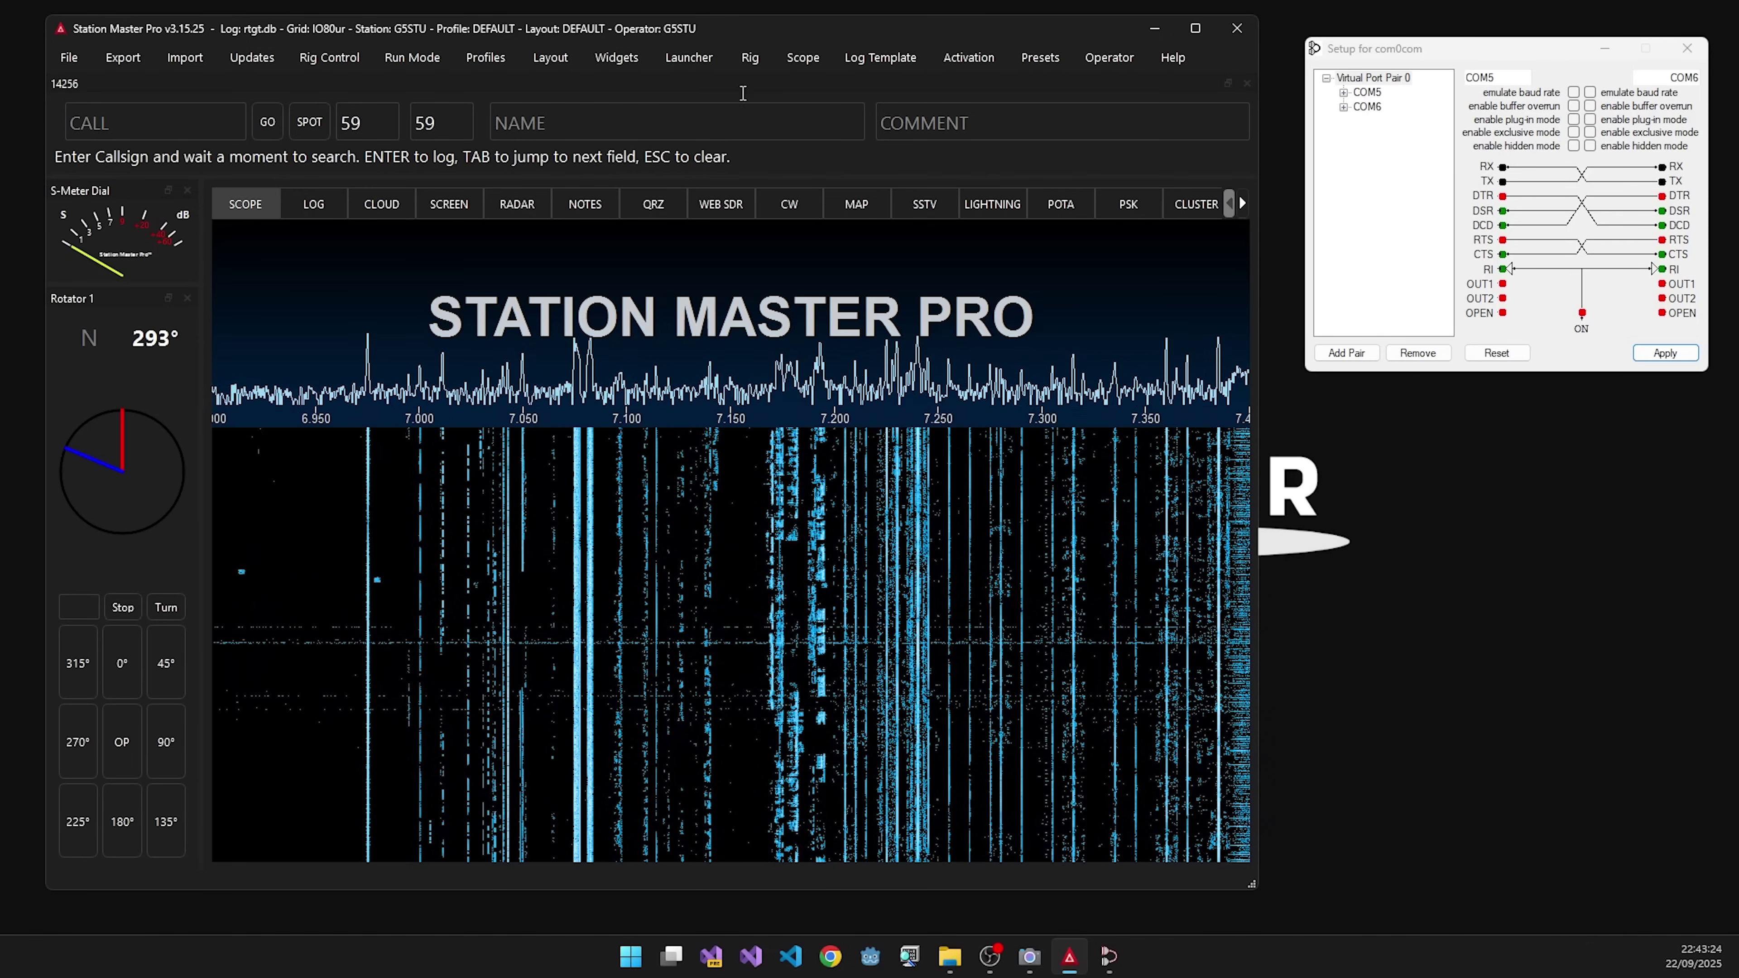
- Open Station Master Pro Settings on CAT Control and list Rig 2's COM ports
left_click(69, 61)
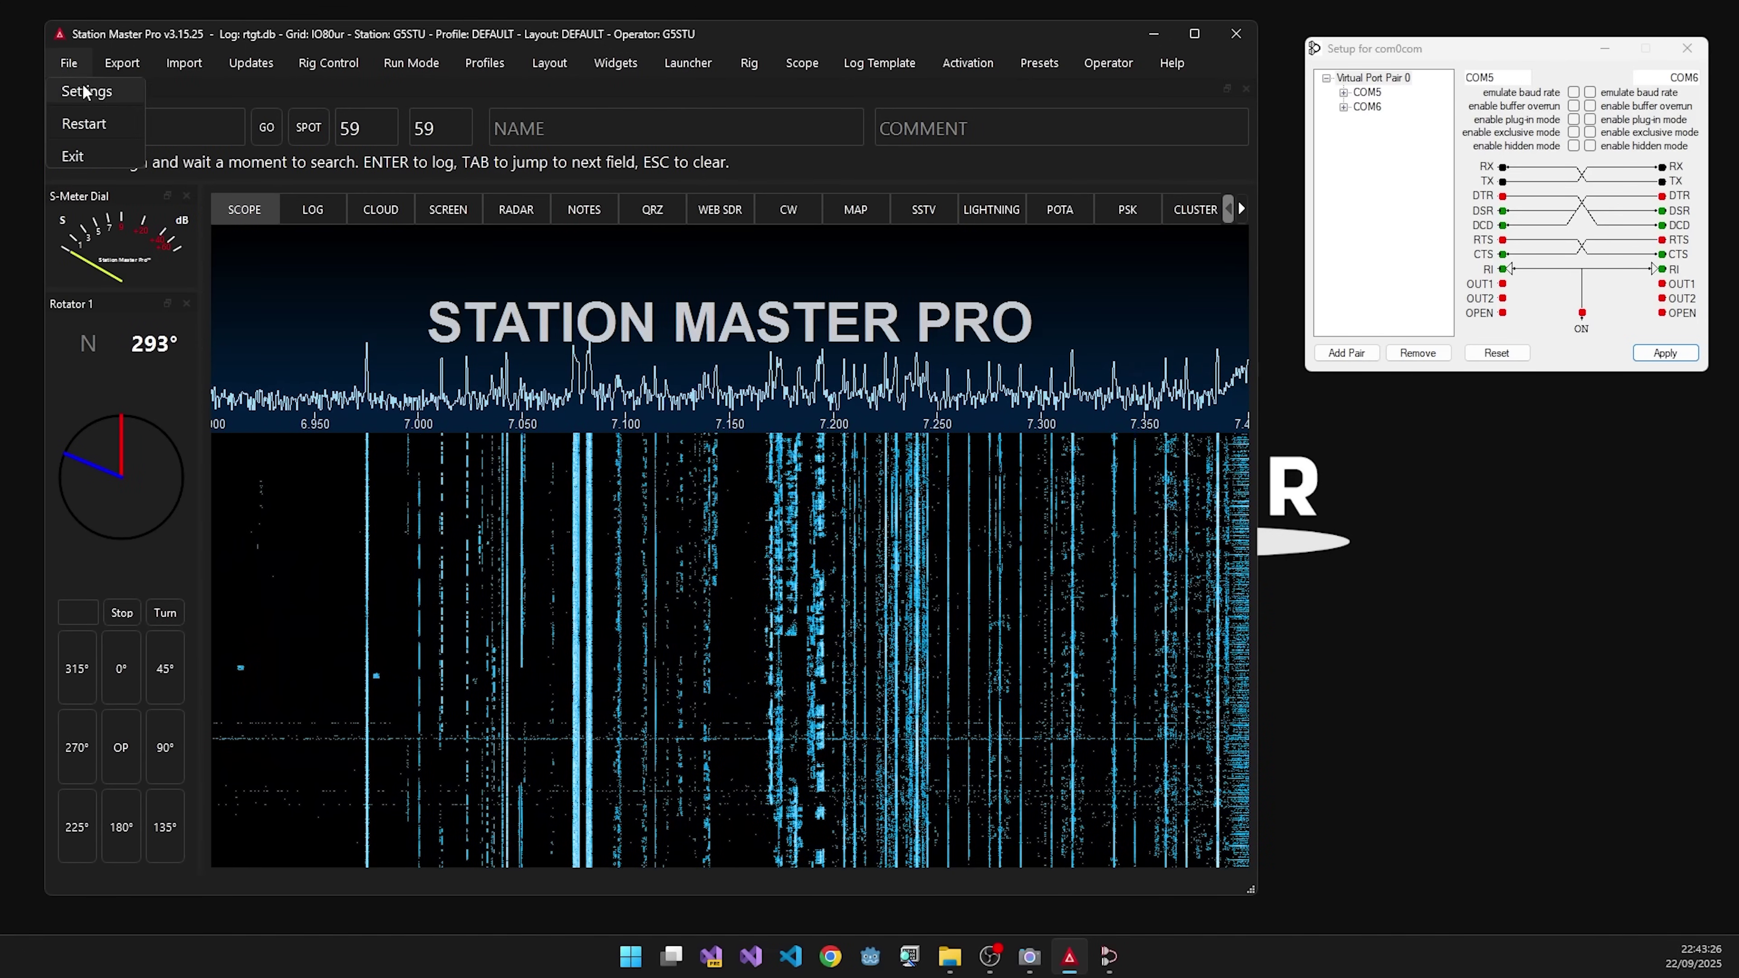
left_click(85, 92)
left_click(104, 234)
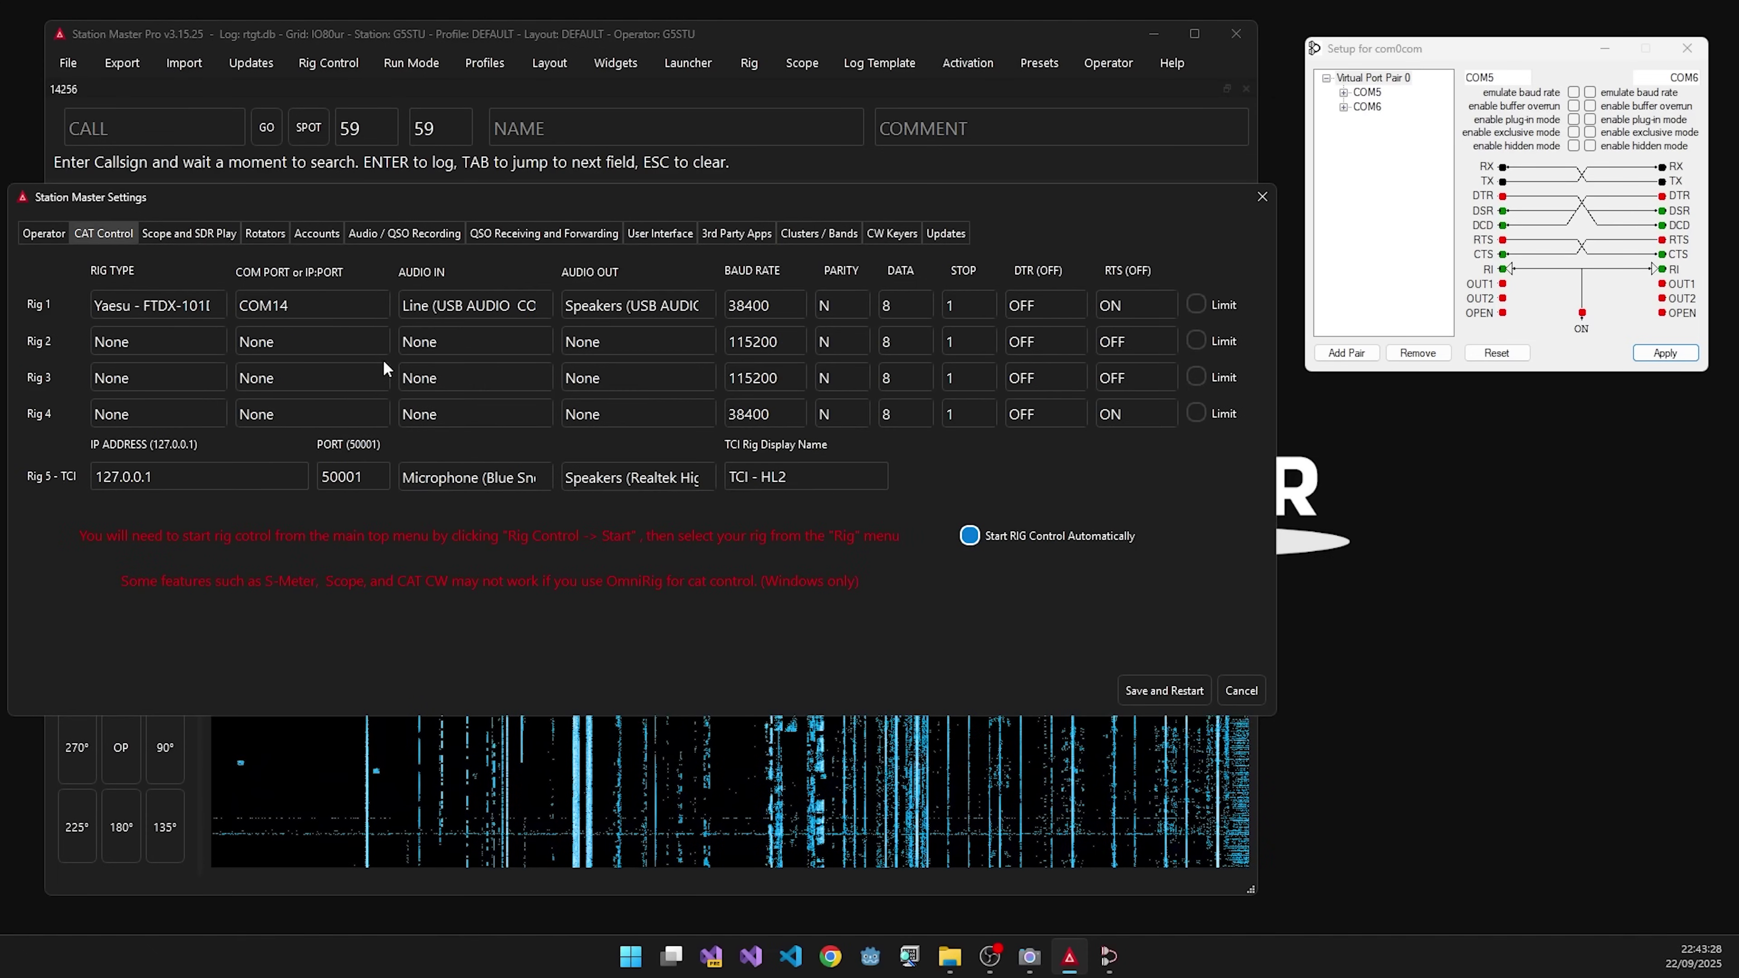
left_click(266, 345)
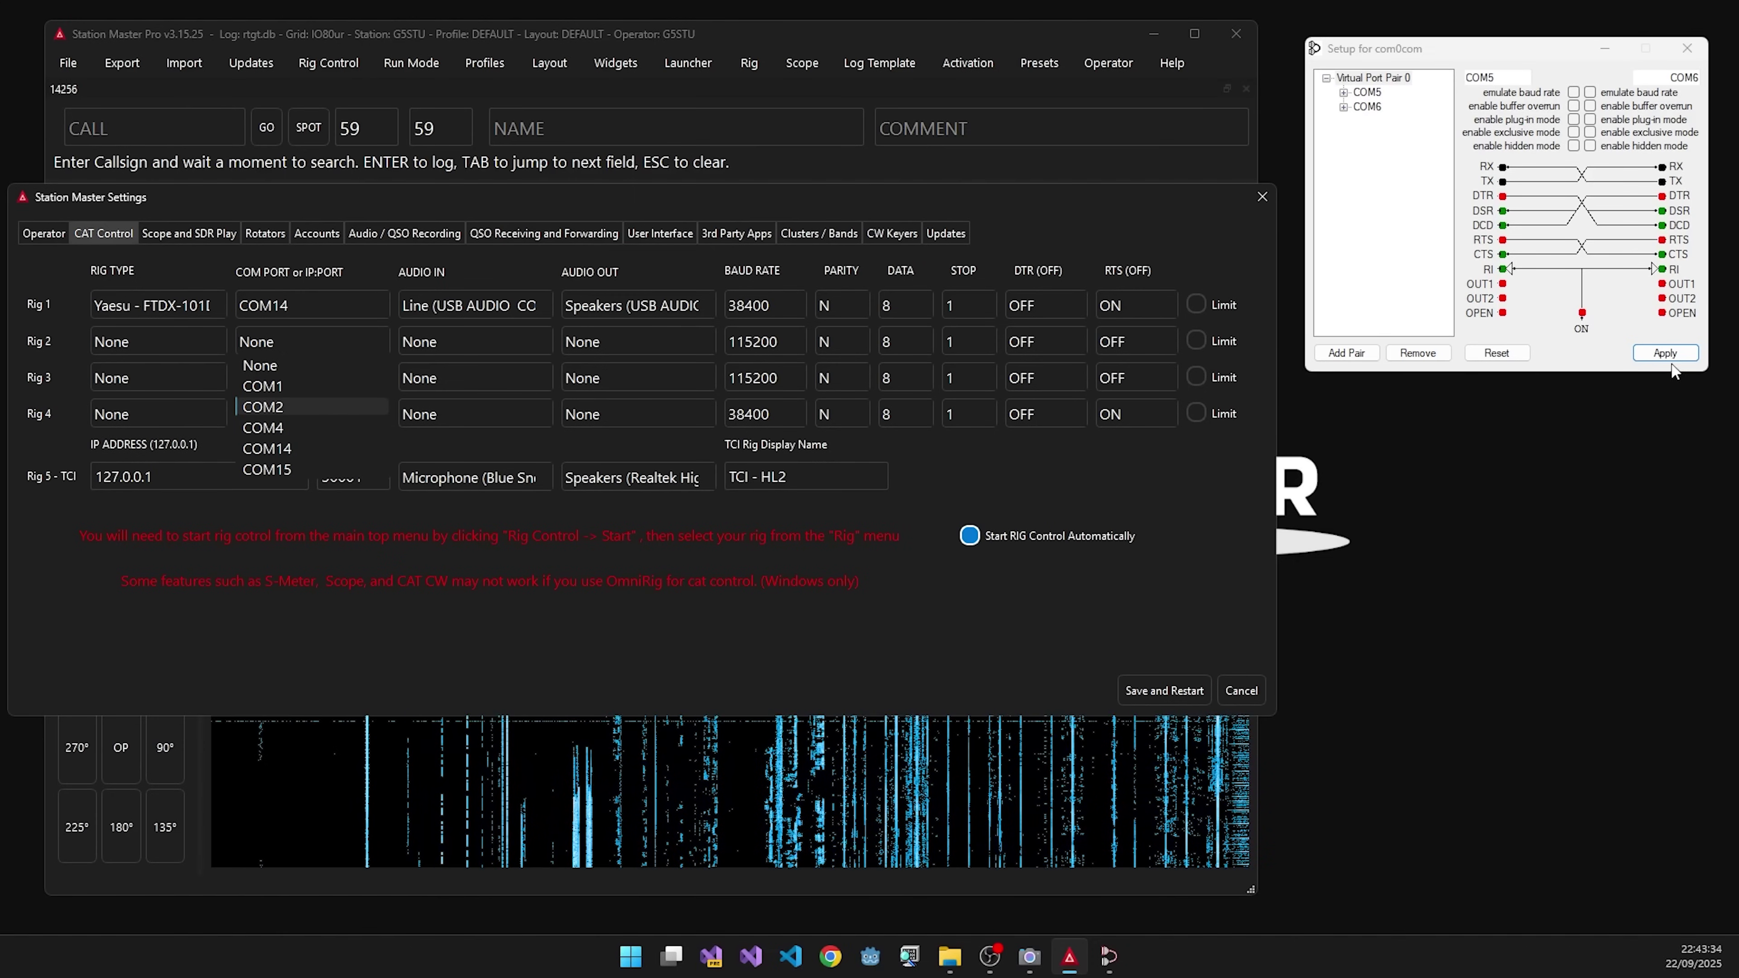
- Apply the com0com port changes, then reopen Settings to recheck Rig 2's available COM ports
left_click(1666, 352)
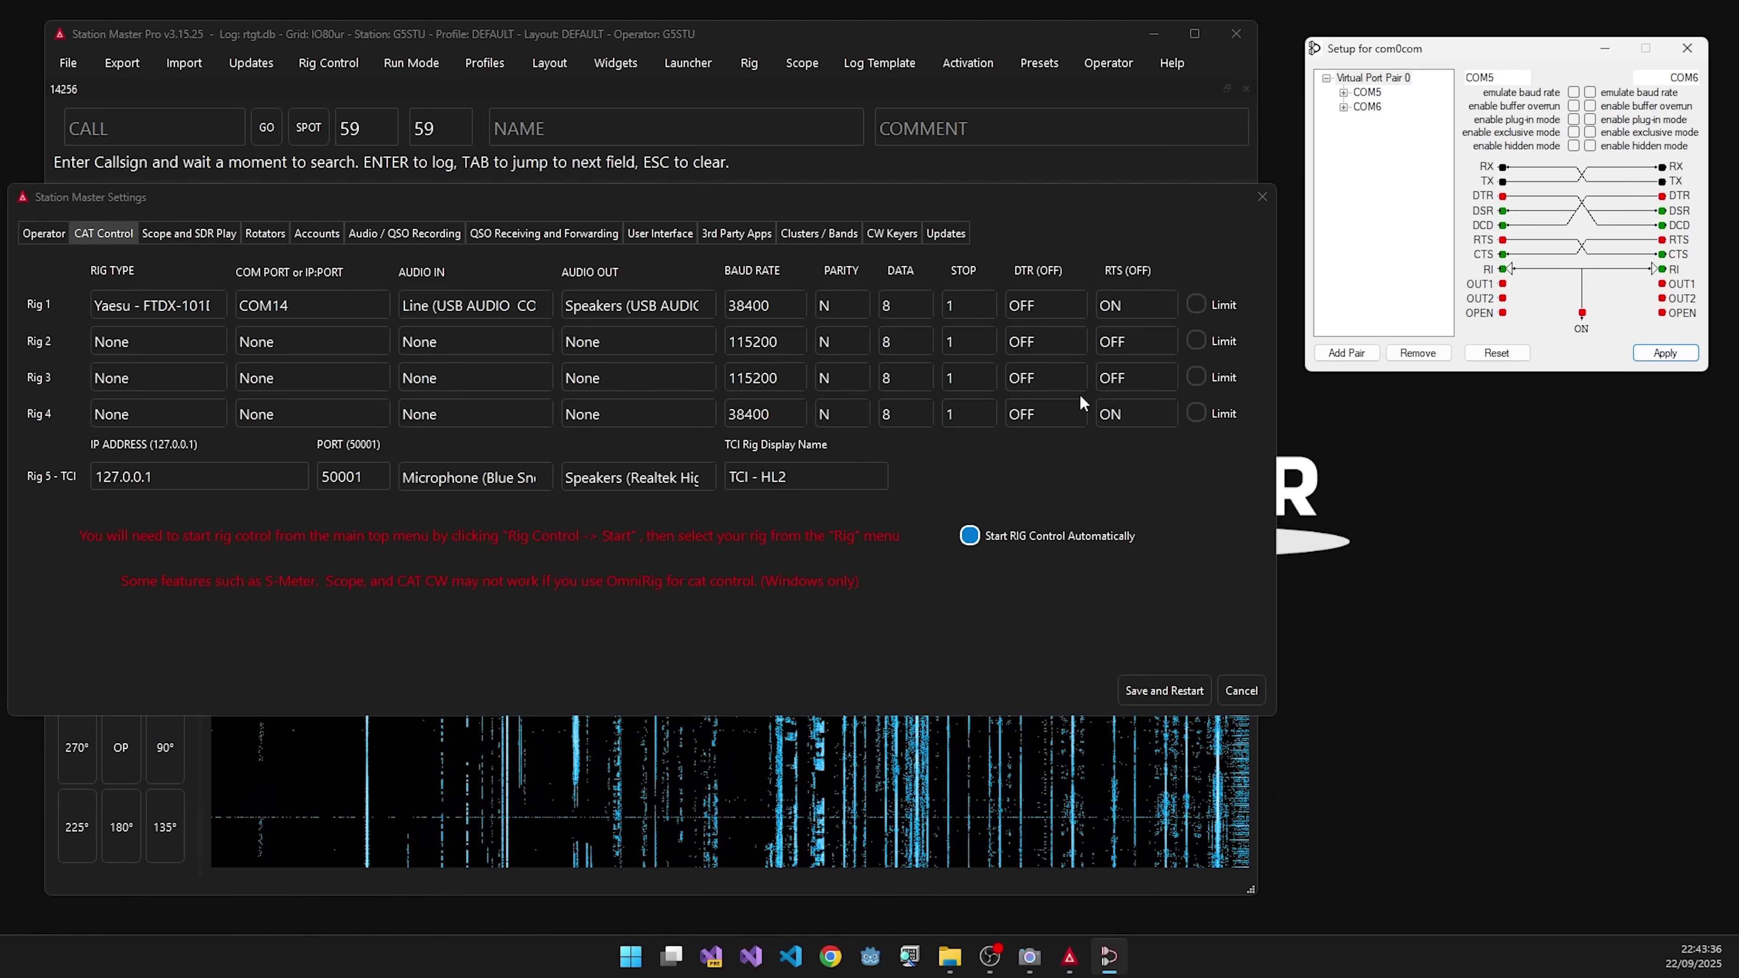
left_click(1260, 198)
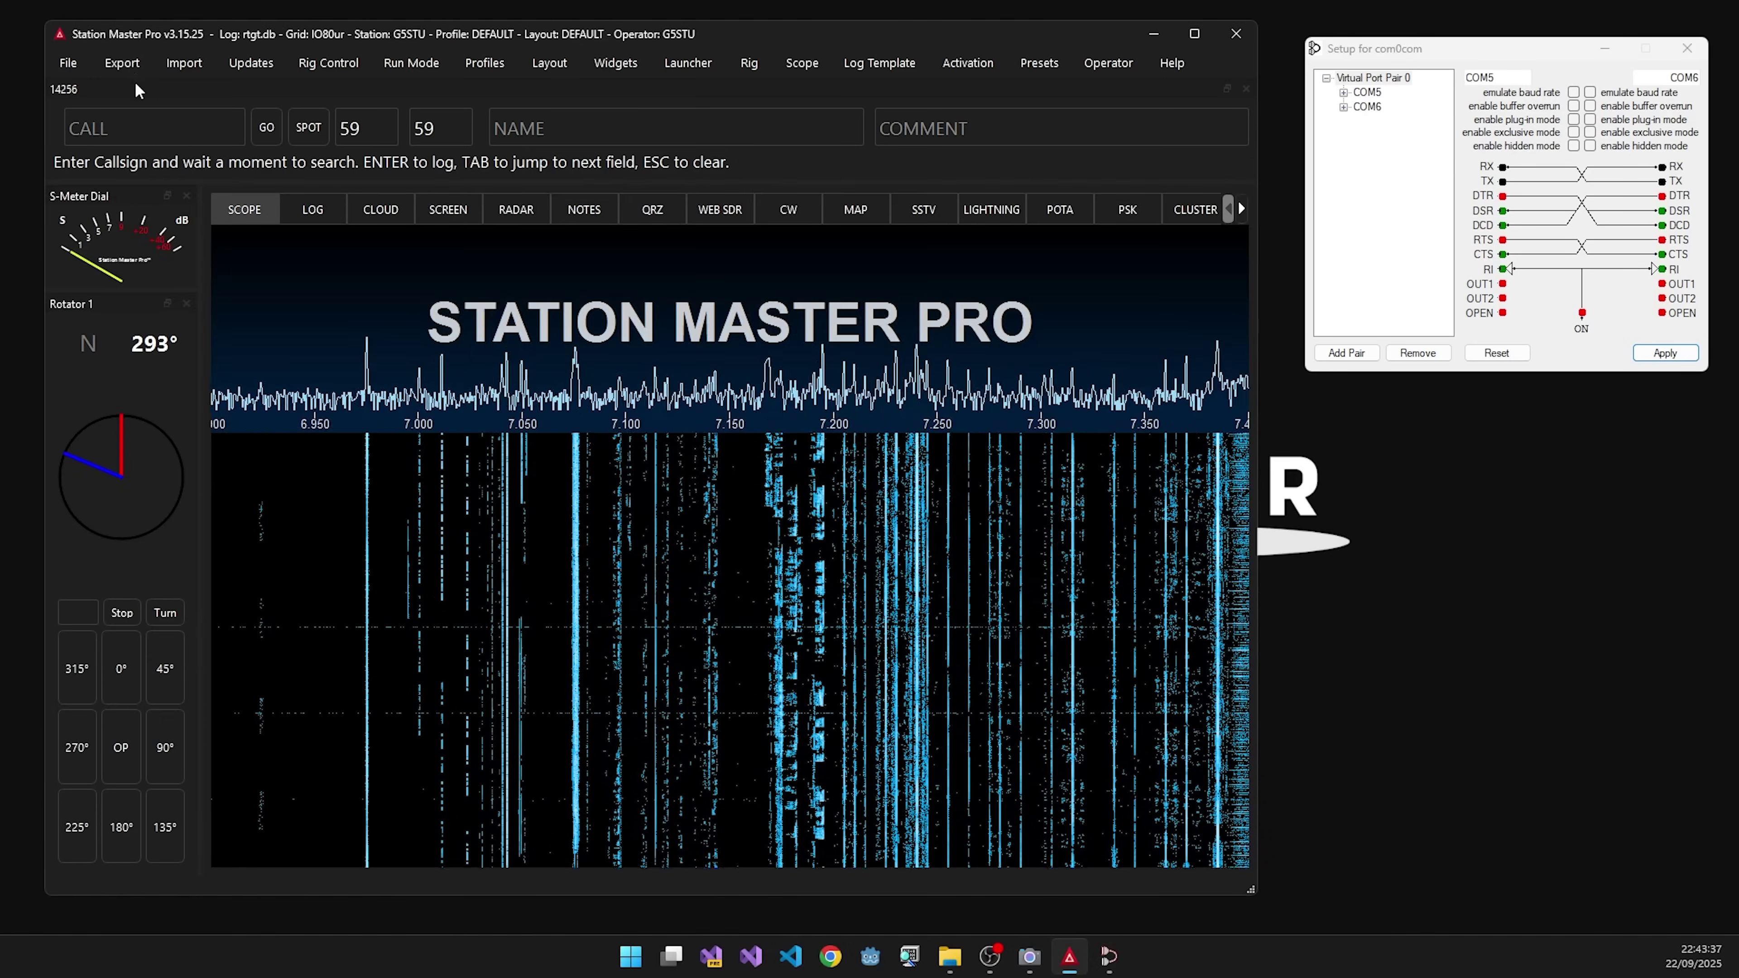
left_click(68, 62)
left_click(82, 95)
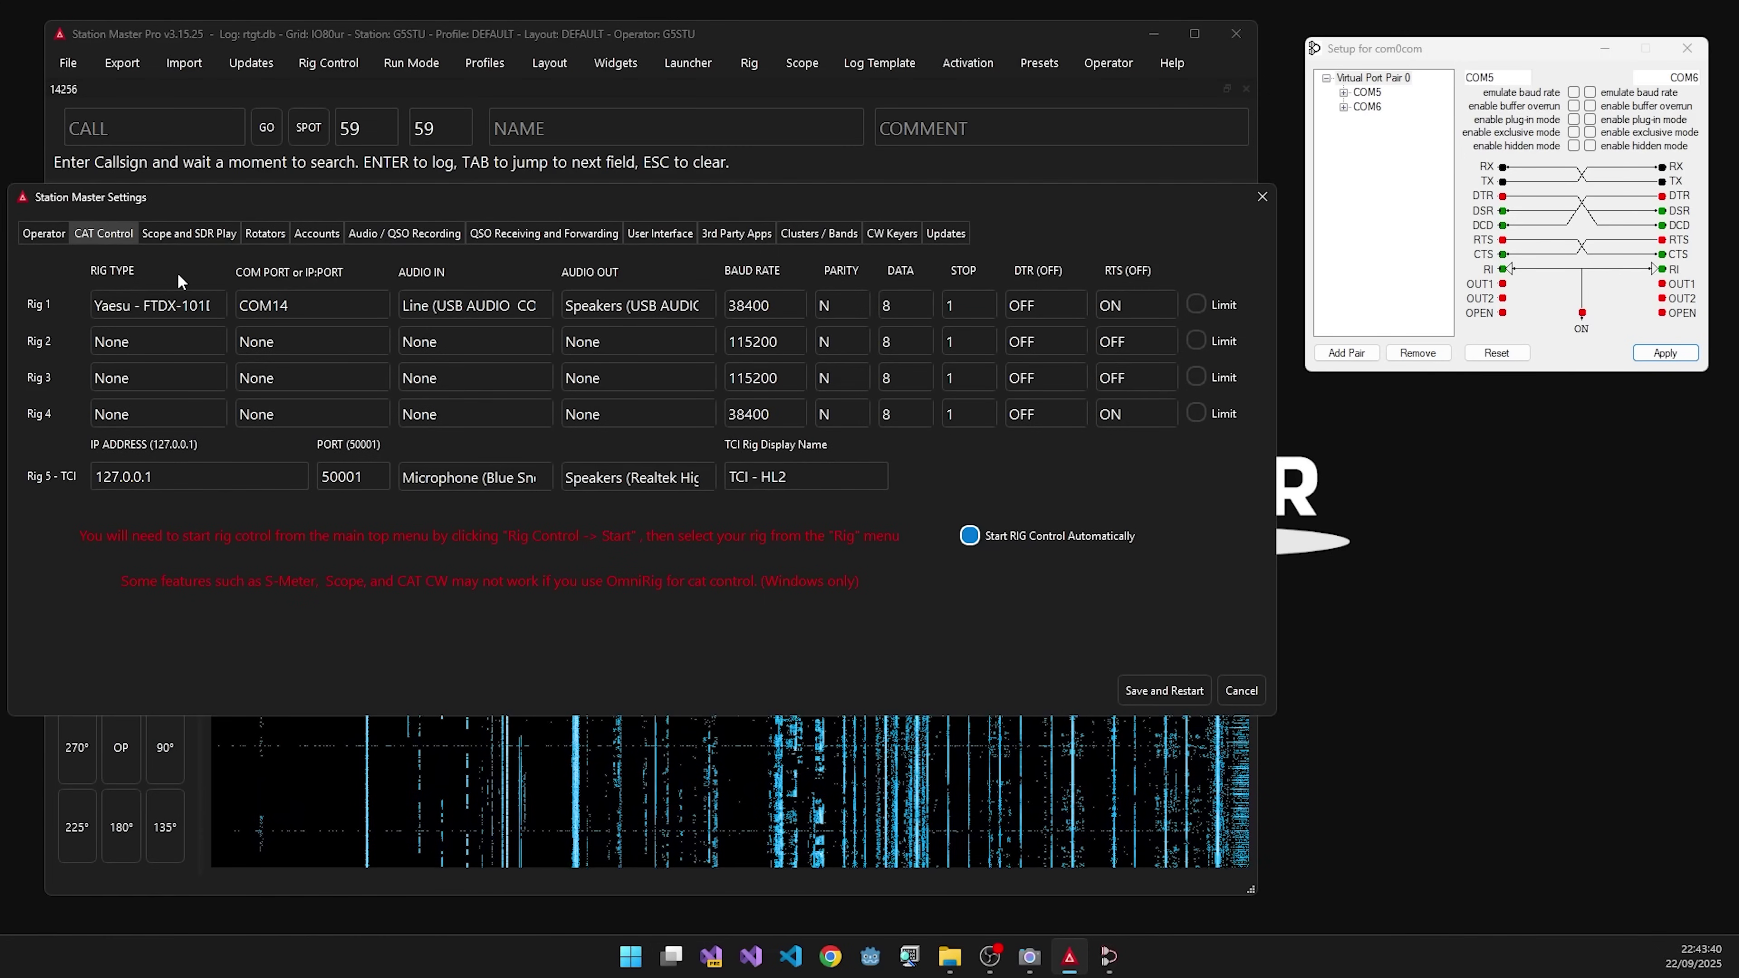
left_click(156, 341)
left_click(282, 342)
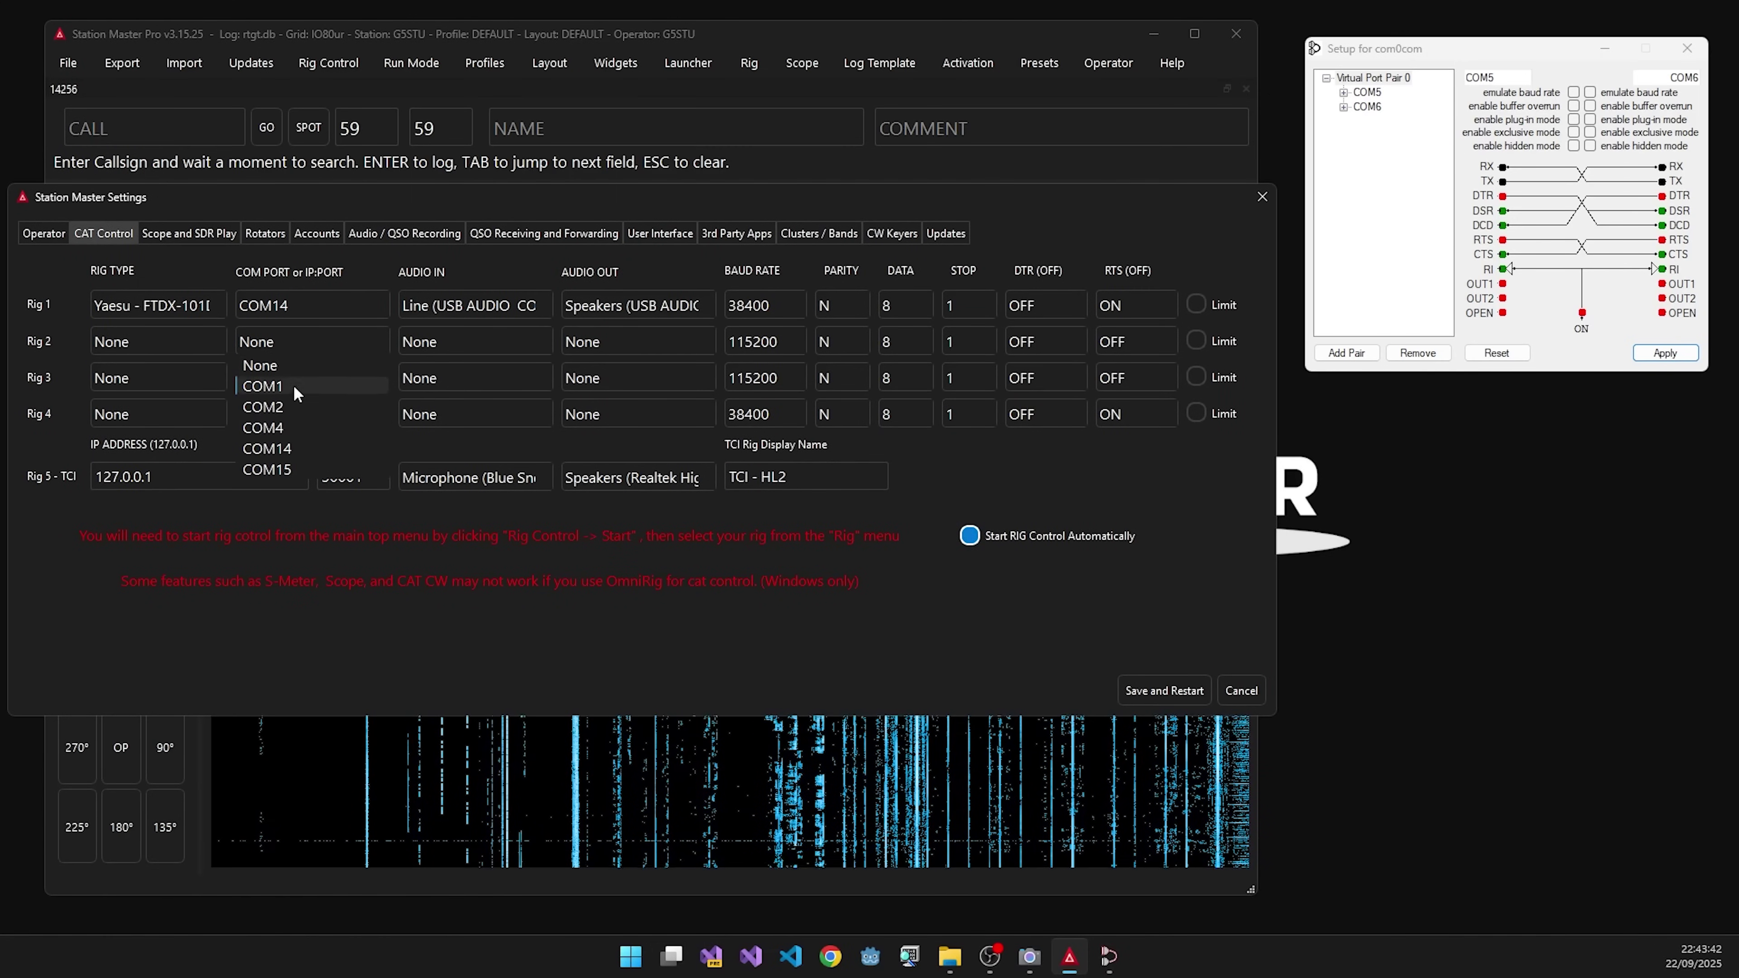
left_click(1420, 192)
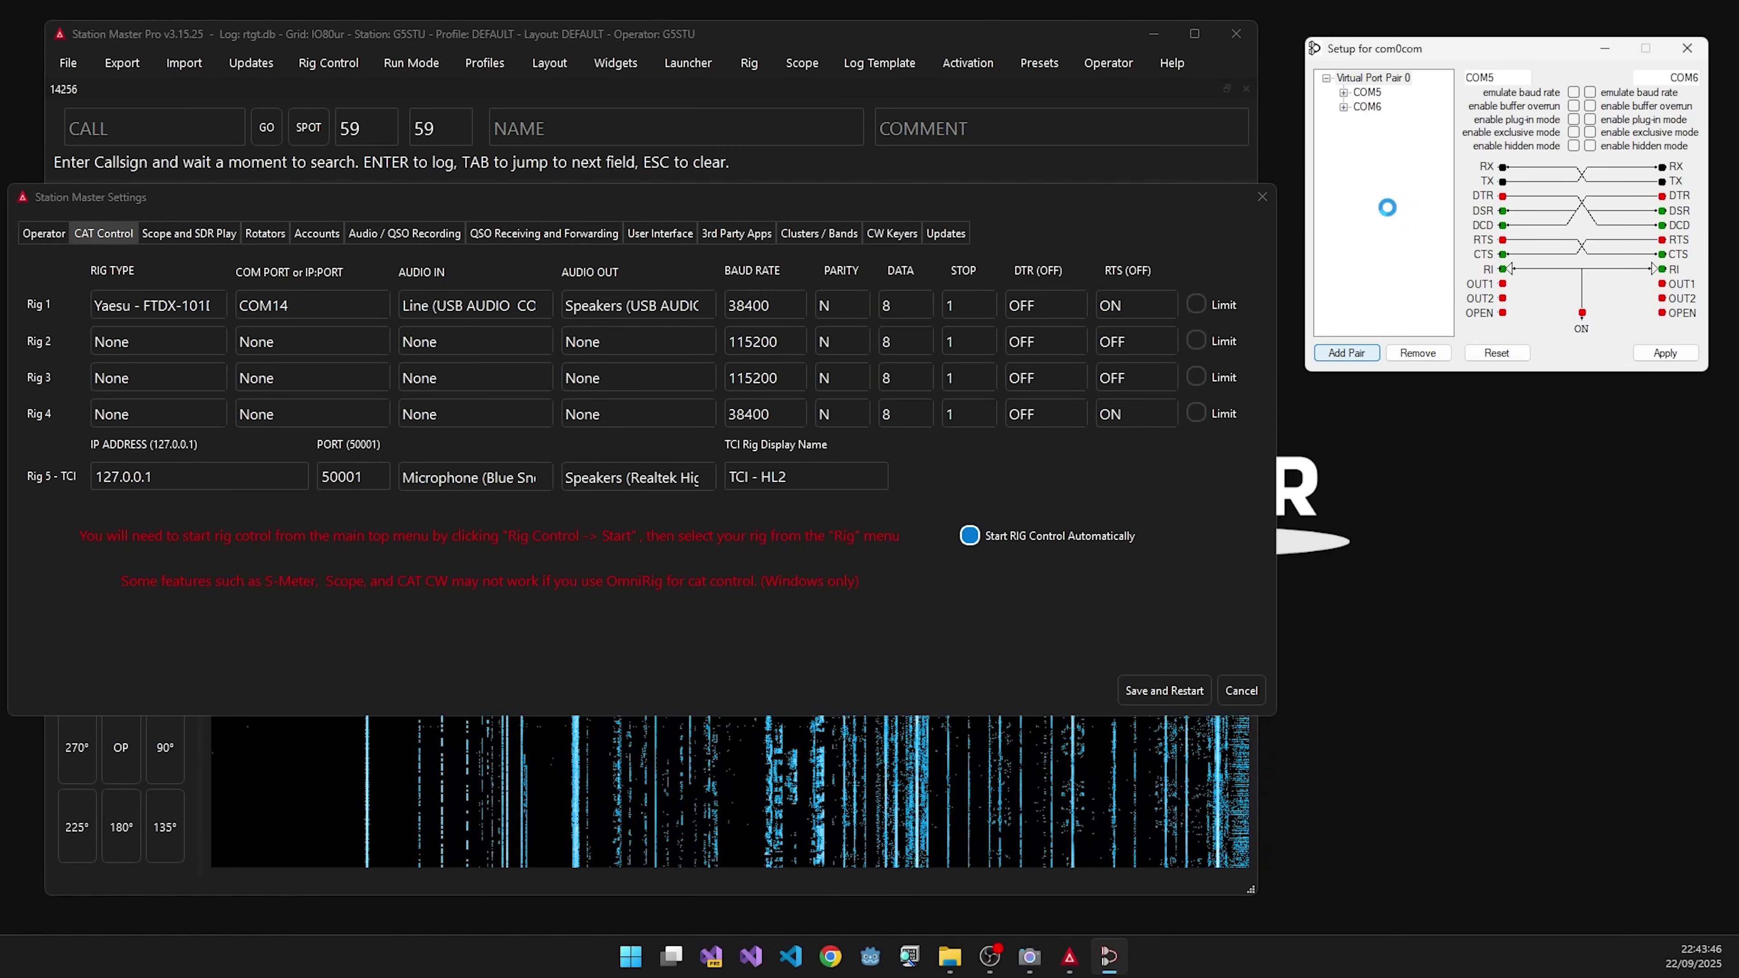
- Remove Virtual Port Pair 0 from com0com and confirm the deletion
left_click(1382, 78)
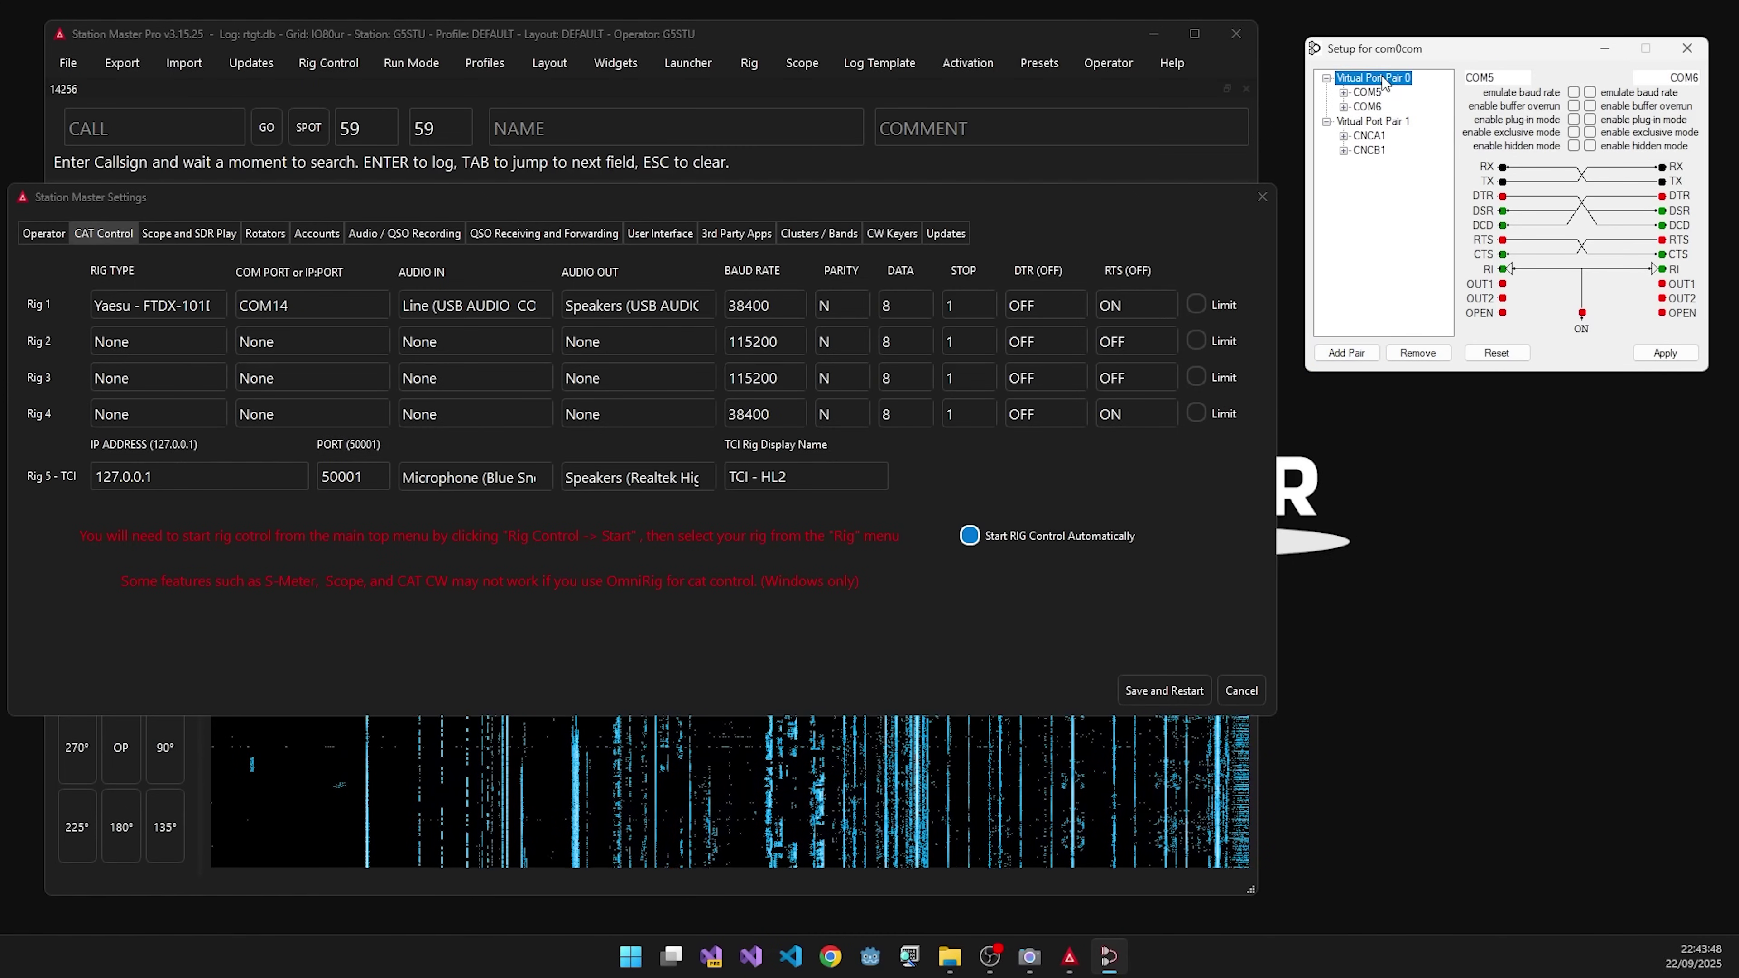
left_click(1403, 354)
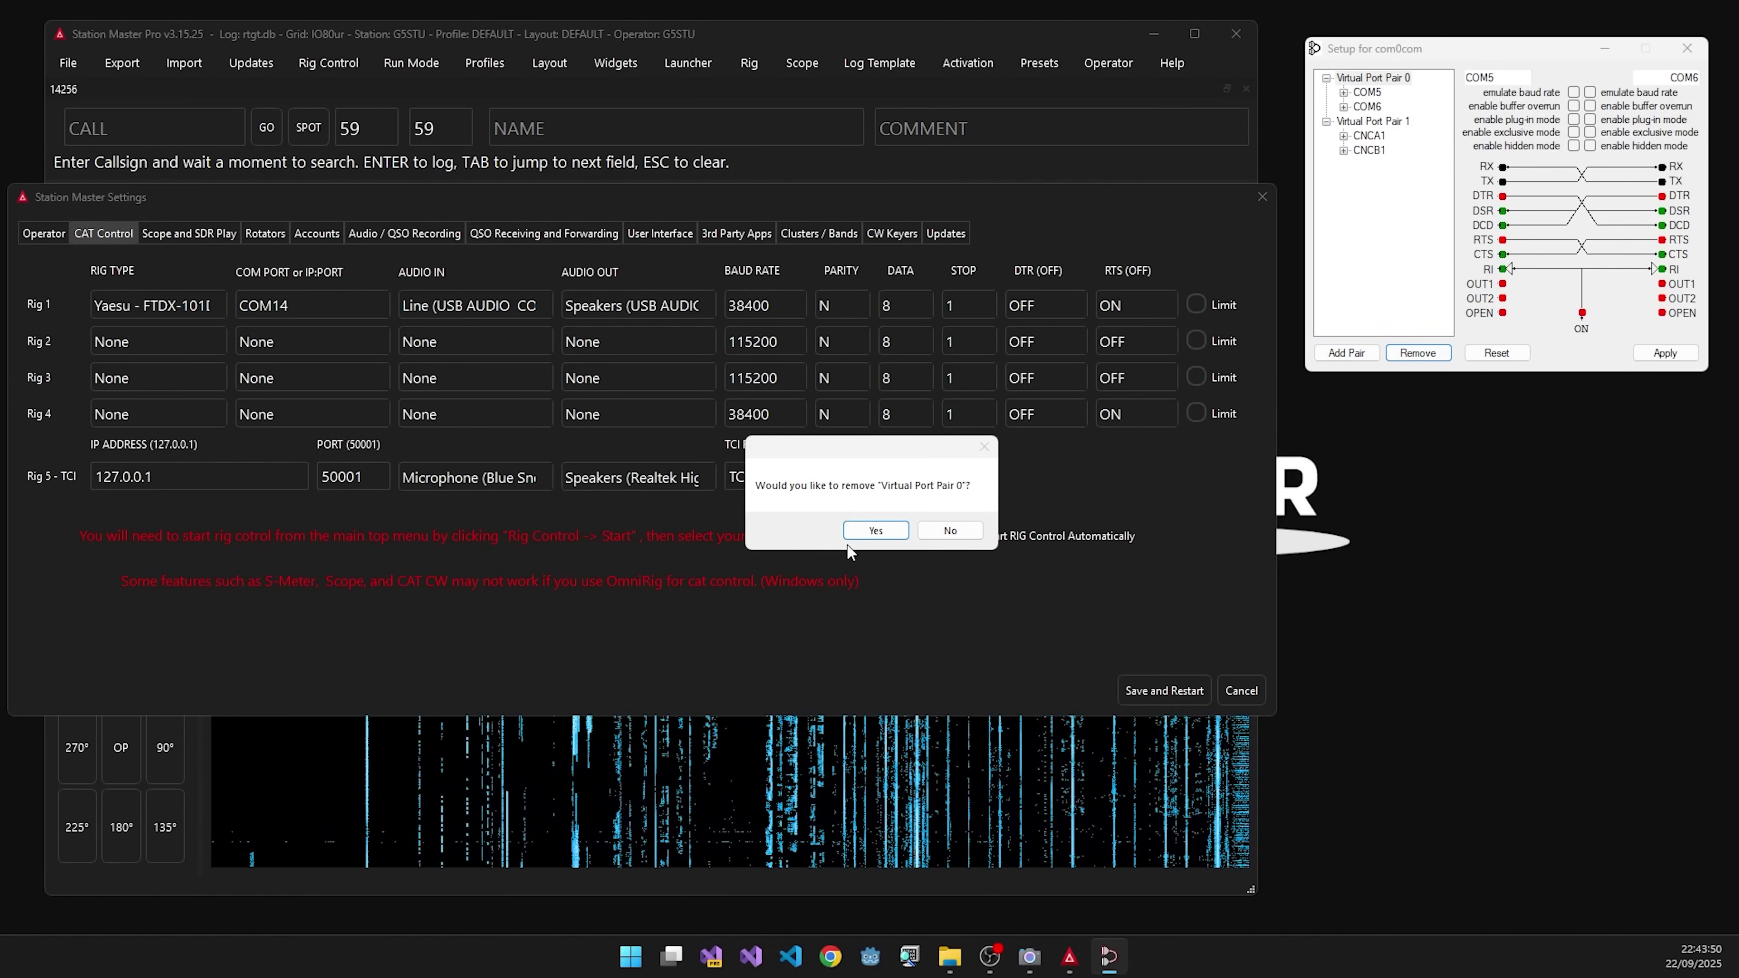
left_click(875, 531)
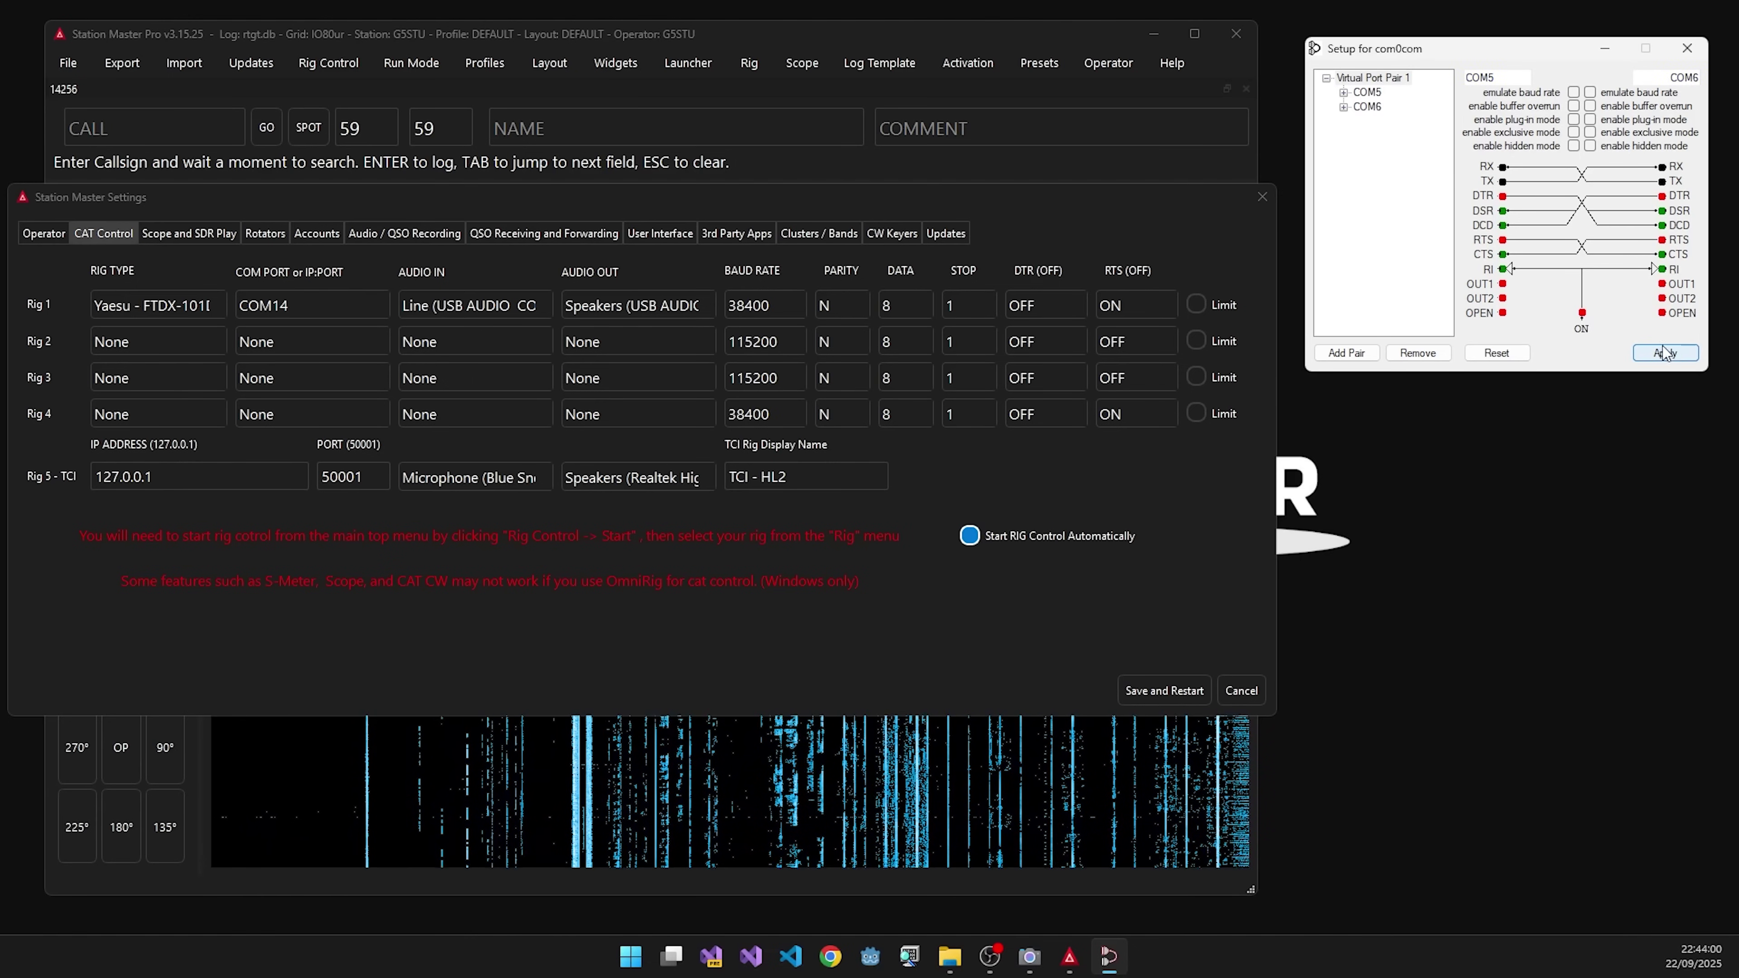
- Reopen Station Master Pro Settings and choose COM5 as Rig 2's COM port
left_click(1262, 197)
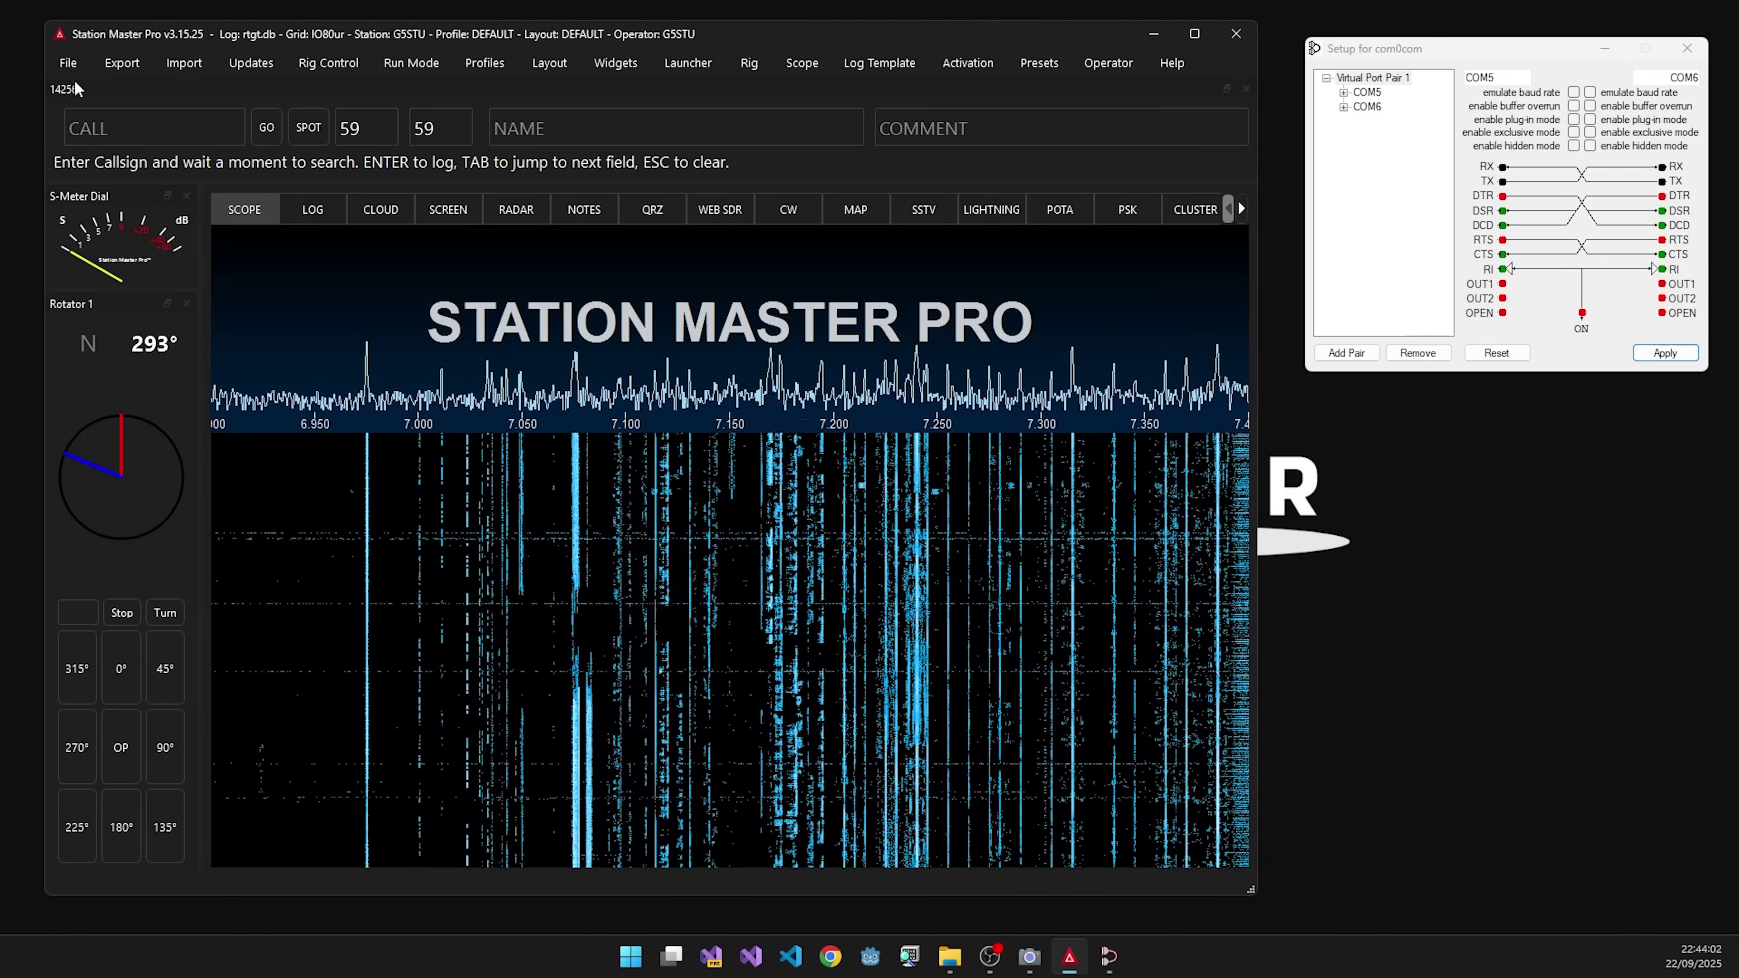
left_click(68, 63)
left_click(86, 91)
left_click(302, 339)
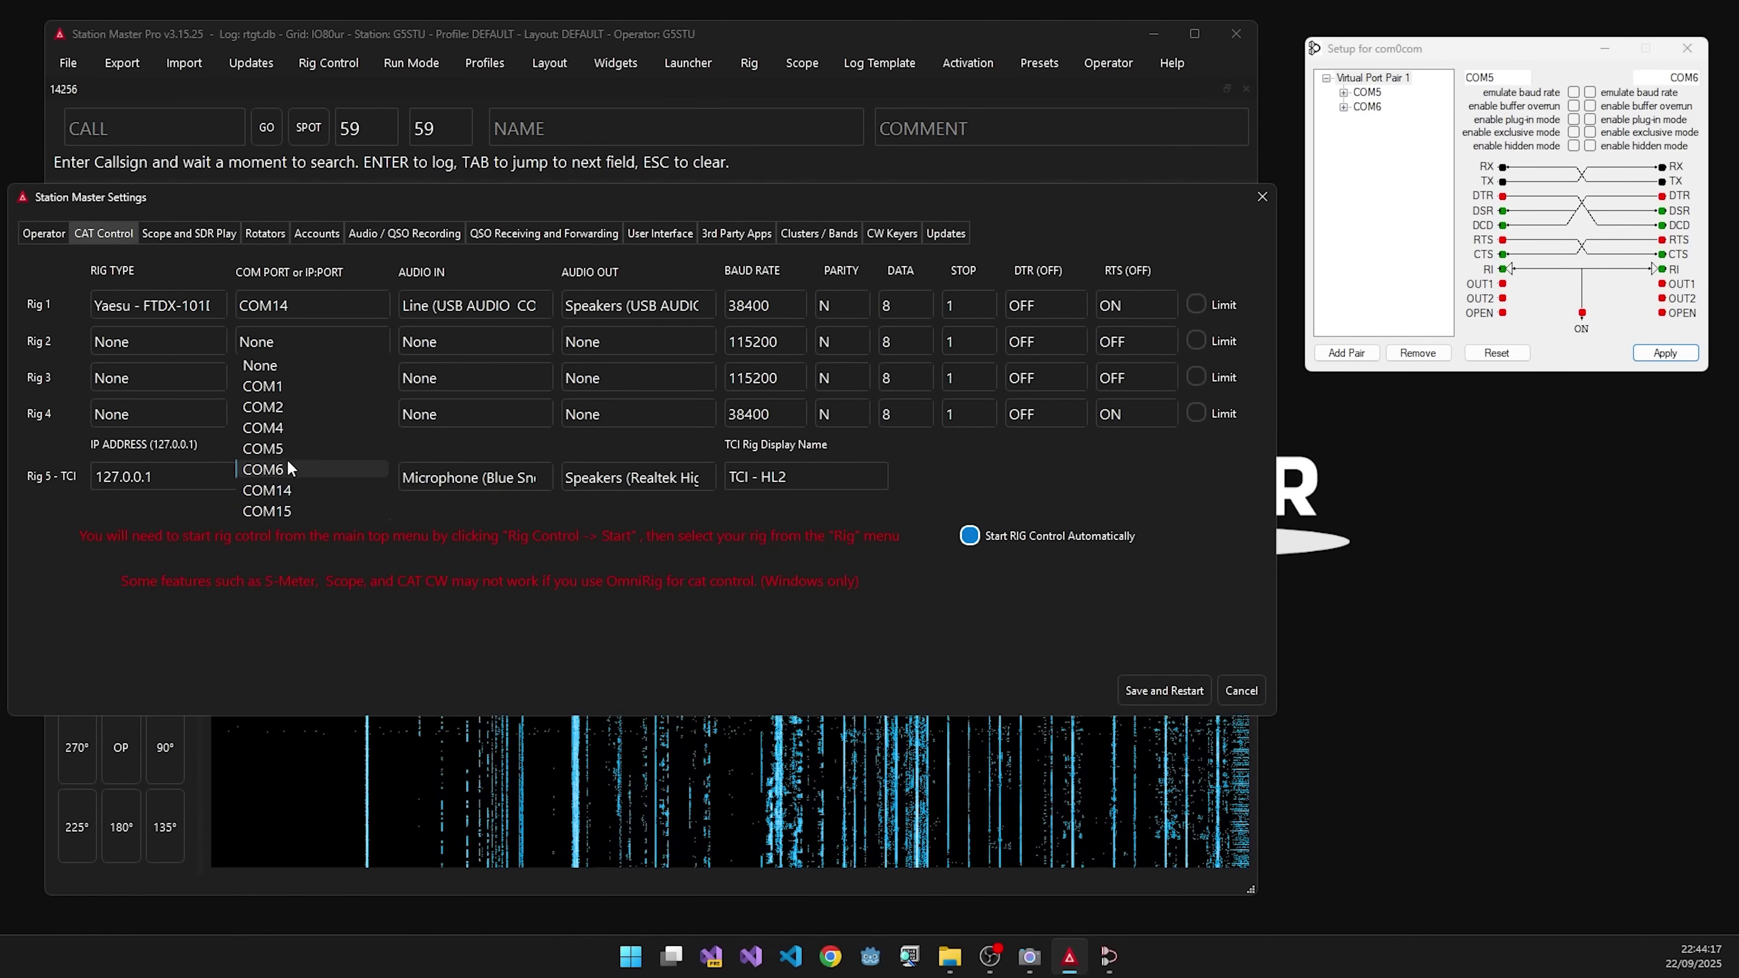
left_click(288, 449)
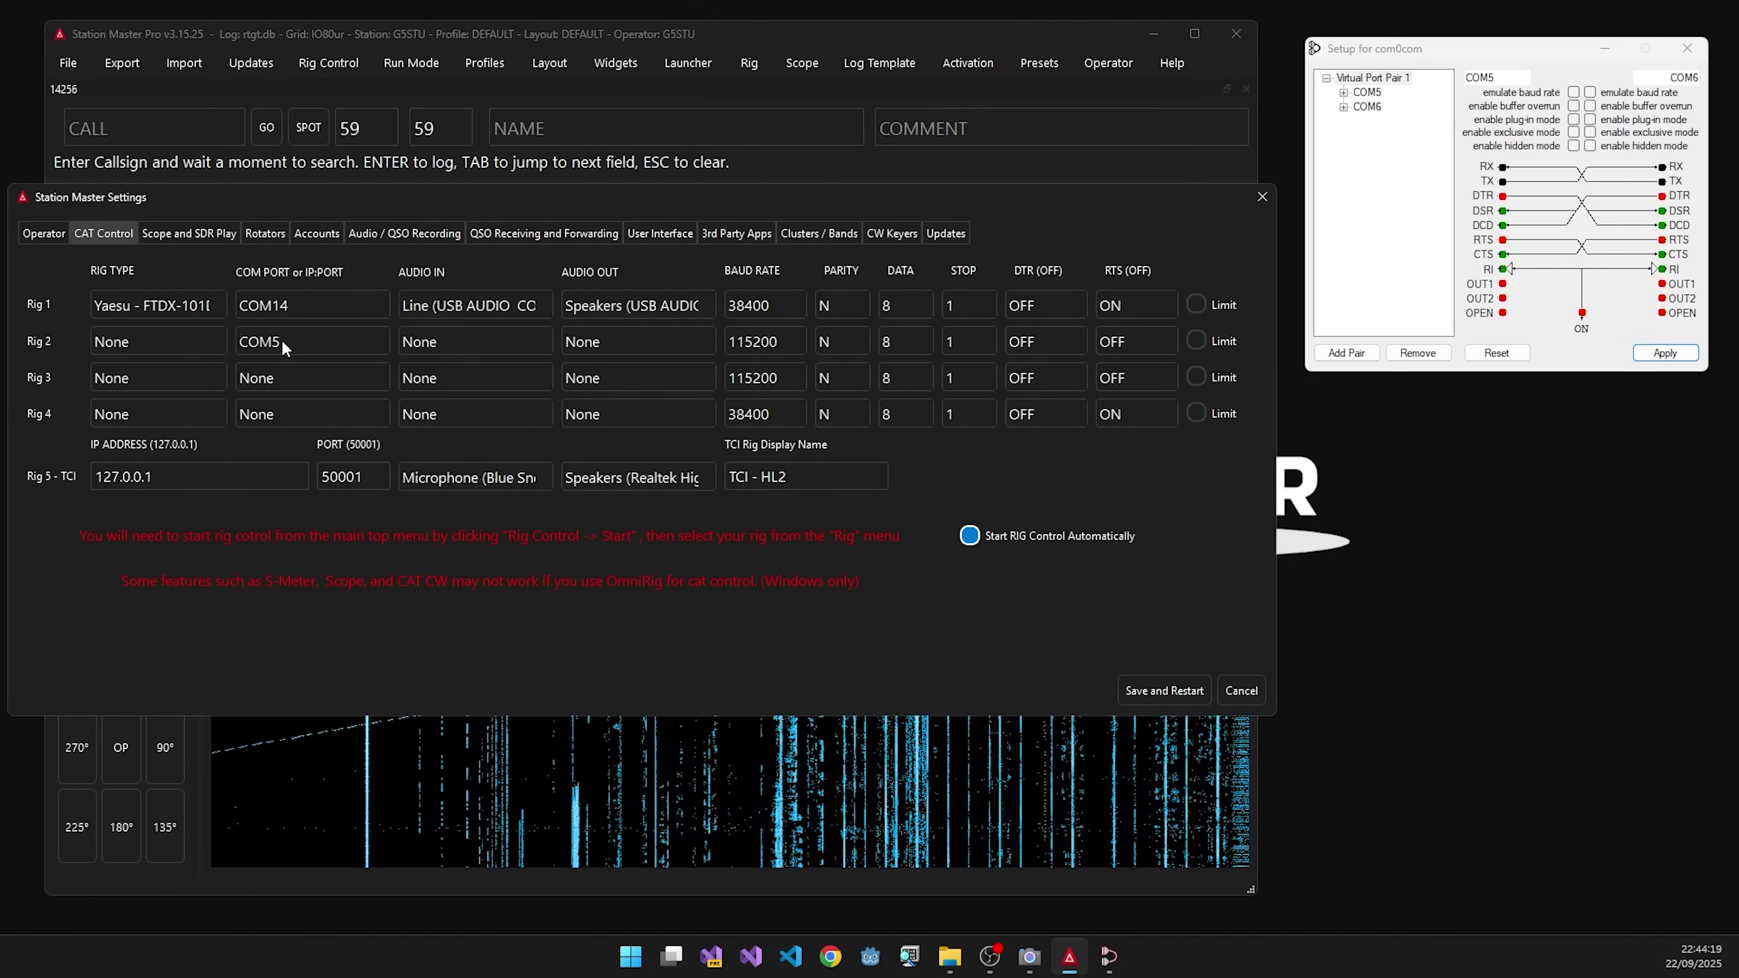
left_click(285, 345)
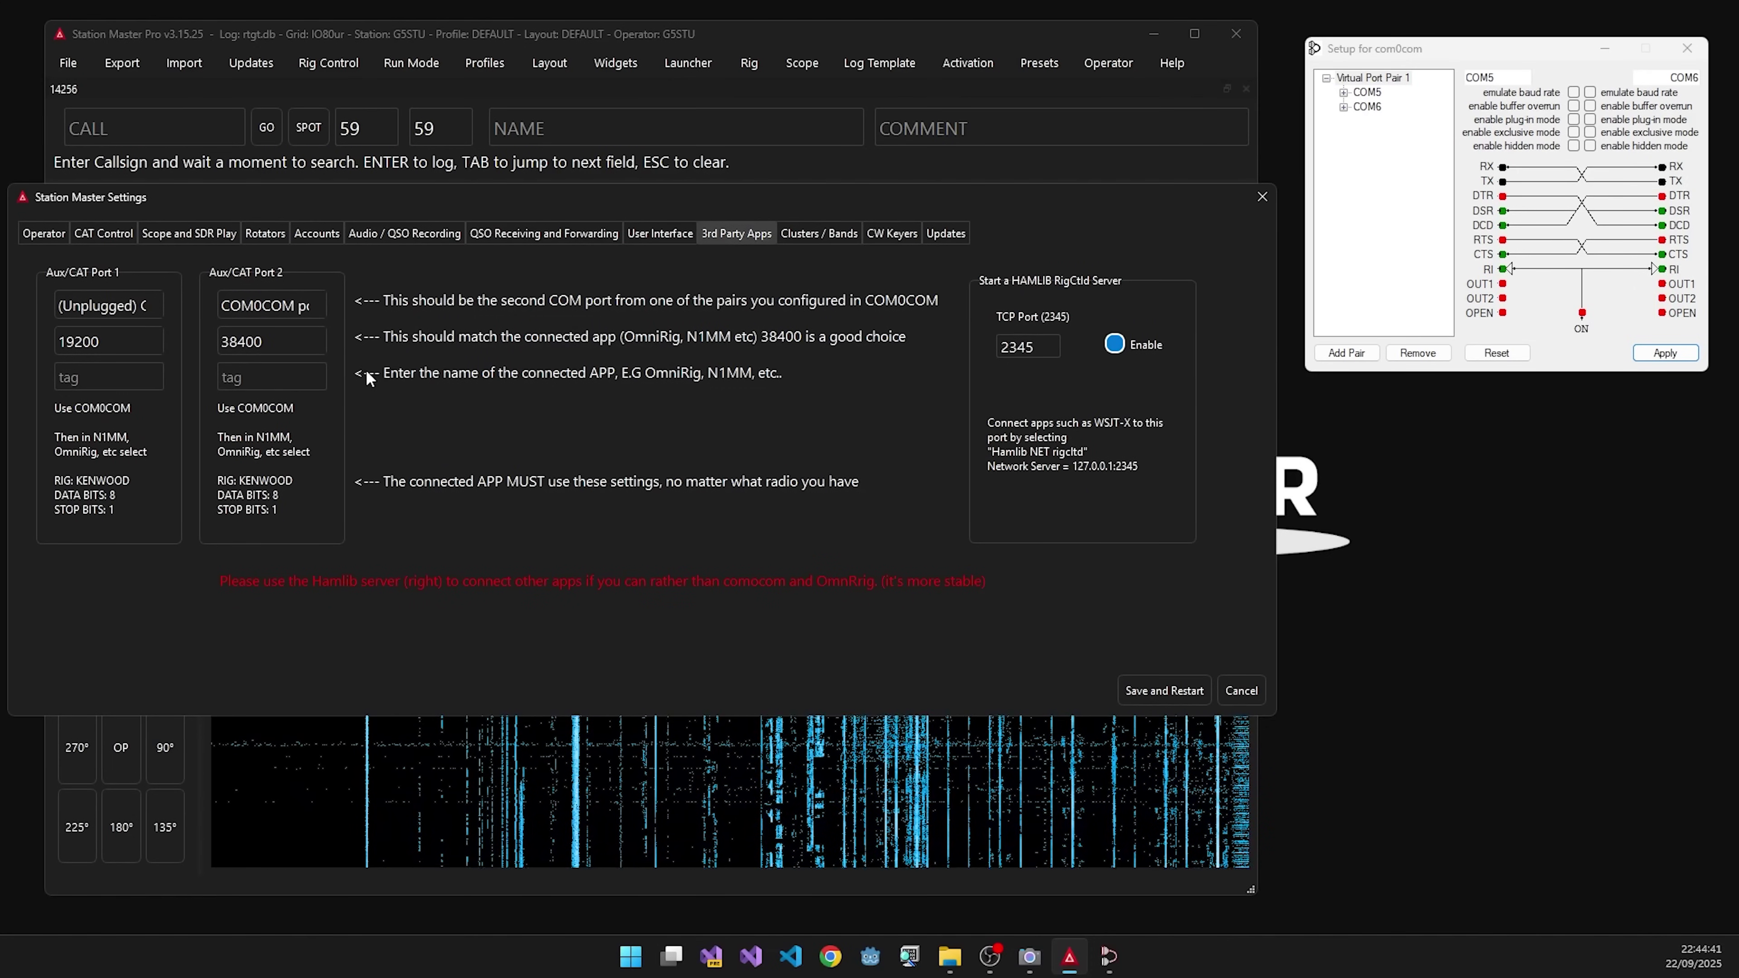
- Pick COM4 from the Aux/CAT Port 1 dropdown on the 3rd Party Apps tab
left_click(125, 305)
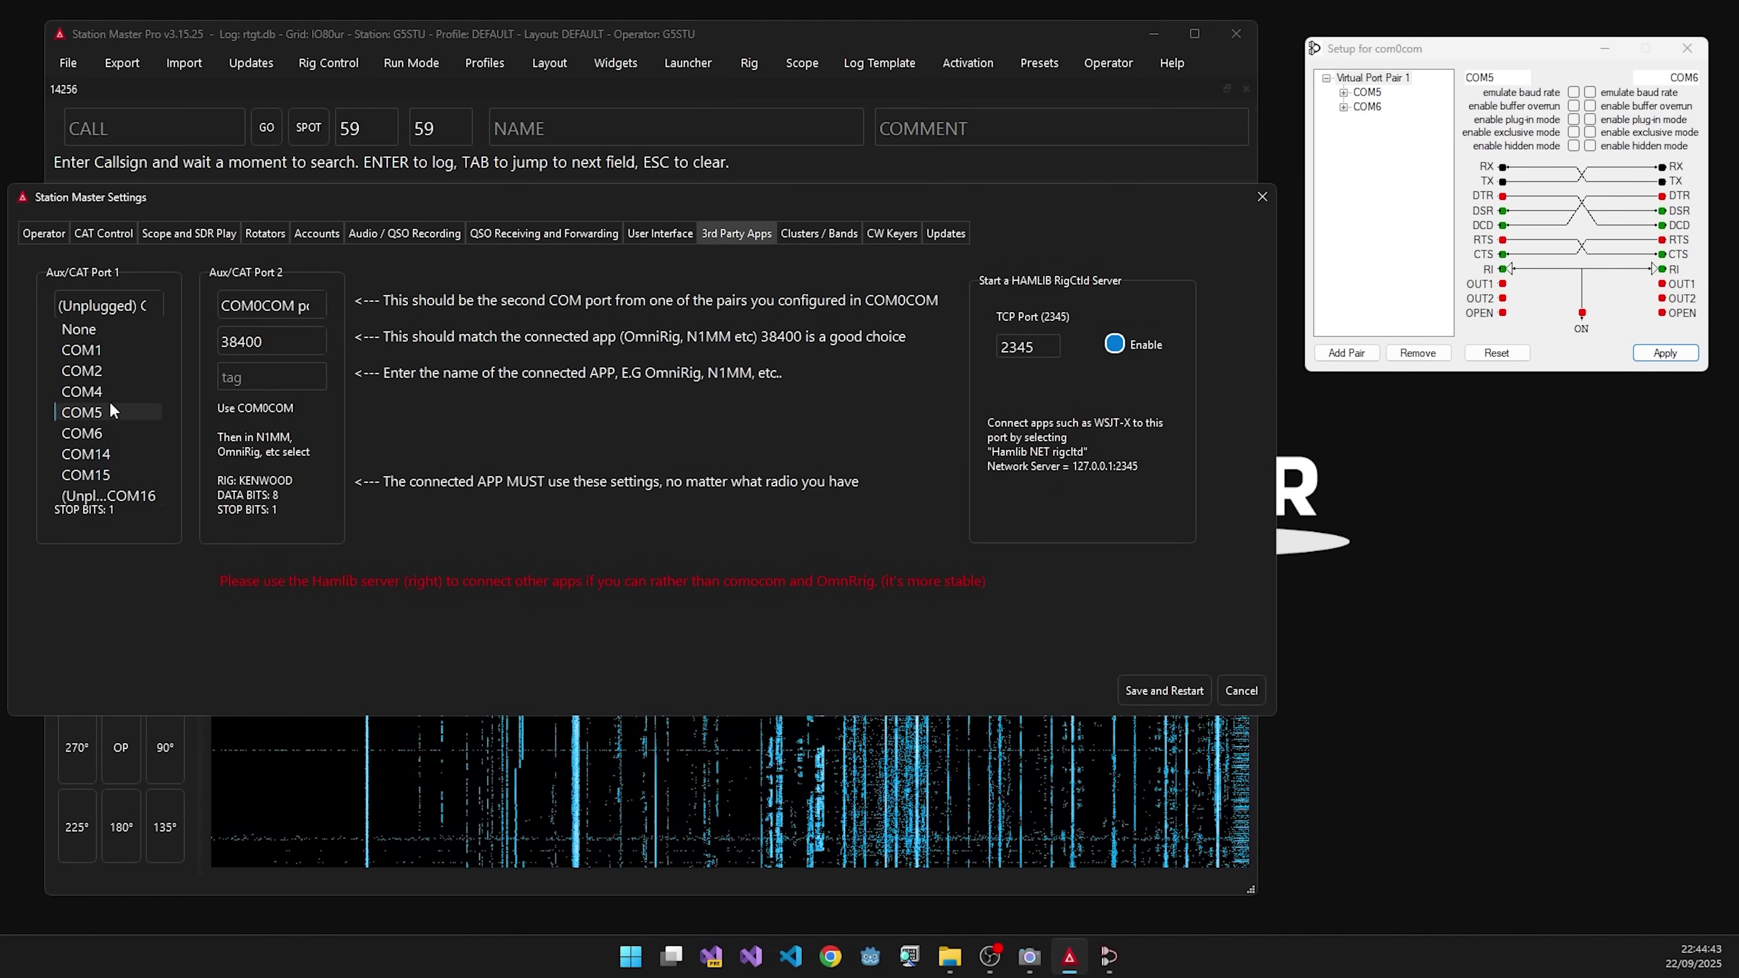
left_click(101, 394)
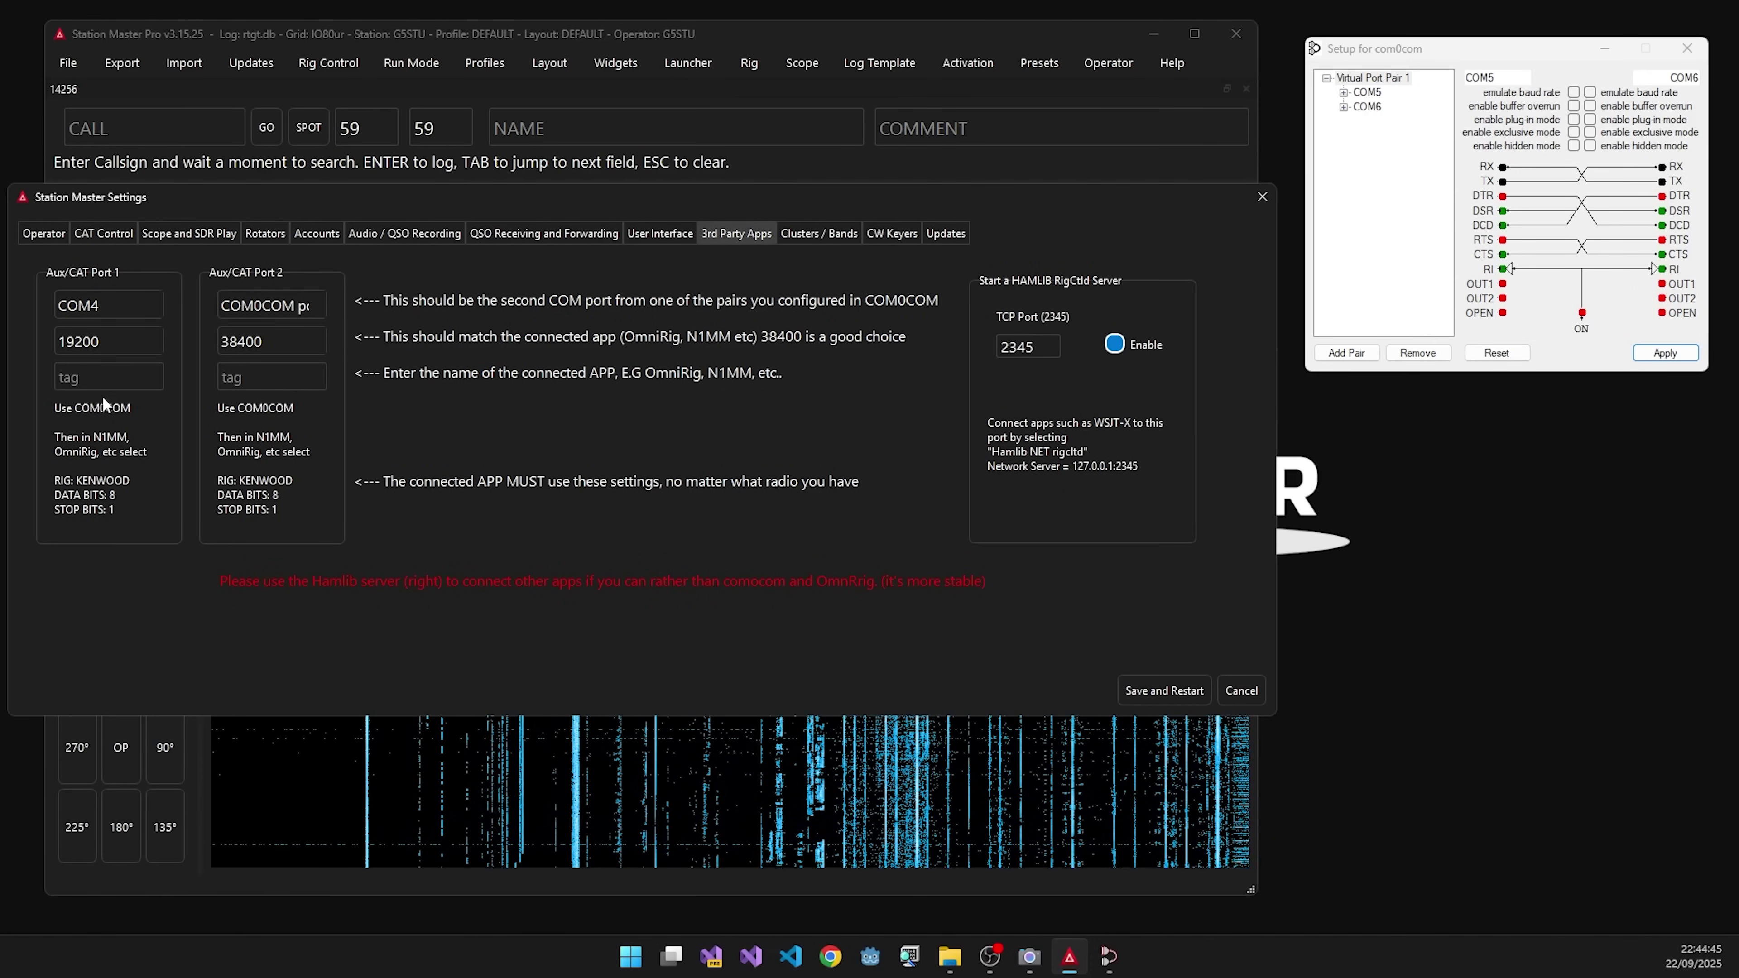